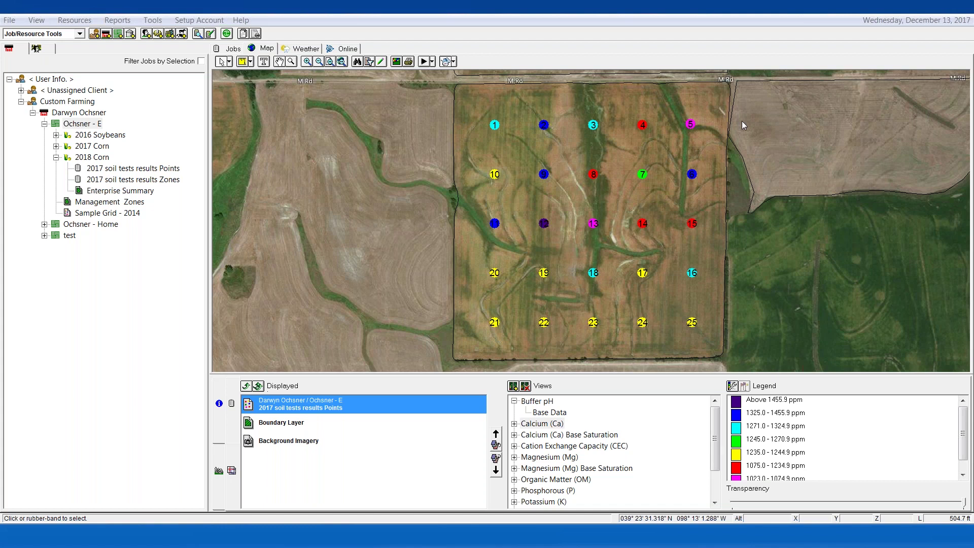
Review the layer properties of the 2017 soil tests results Points layer under 2018 Corn.
{"action": "right_click", "coordinate": [134, 172]}
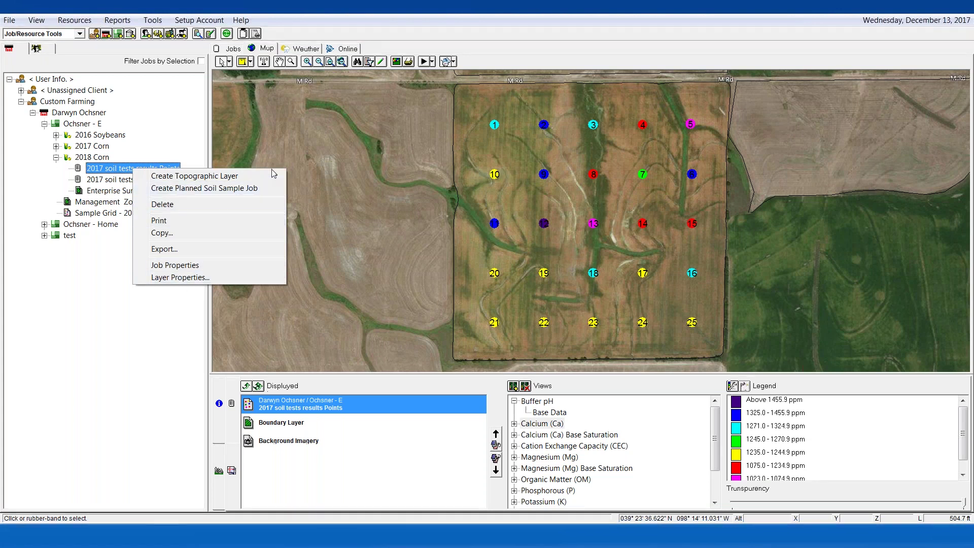
{"action": "left_click", "coordinate": [111, 242]}
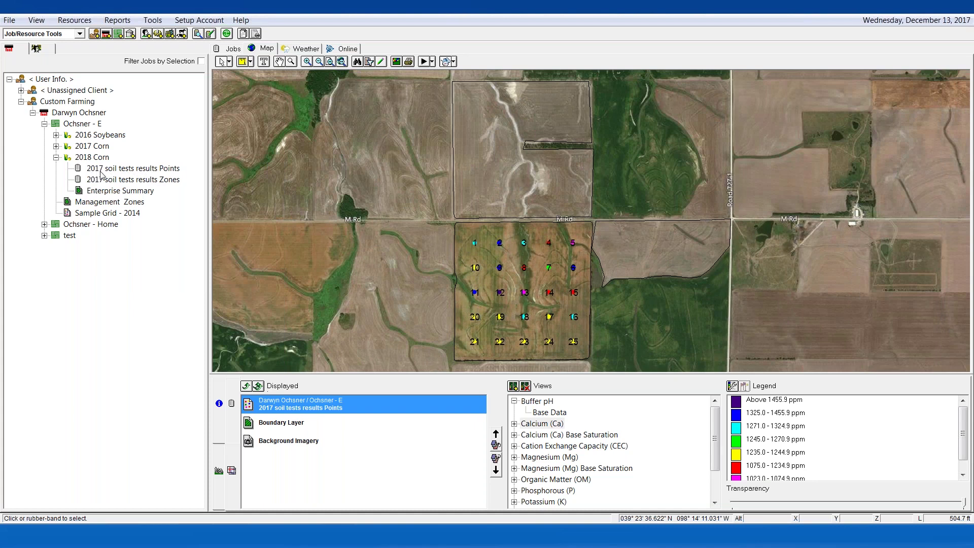
{"action": "left_click", "coordinate": [152, 170]}
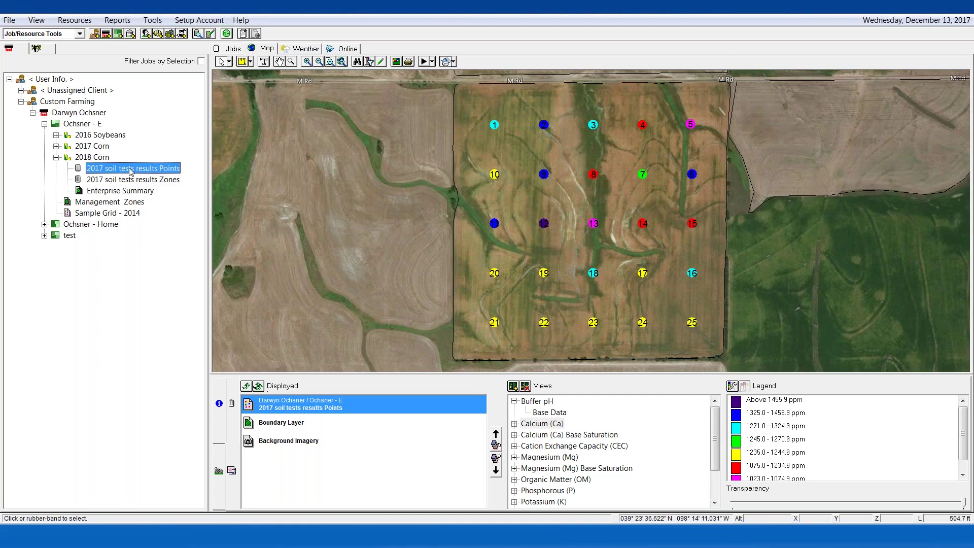
{"action": "right_click", "coordinate": [131, 169]}
{"action": "left_click", "coordinate": [168, 277]}
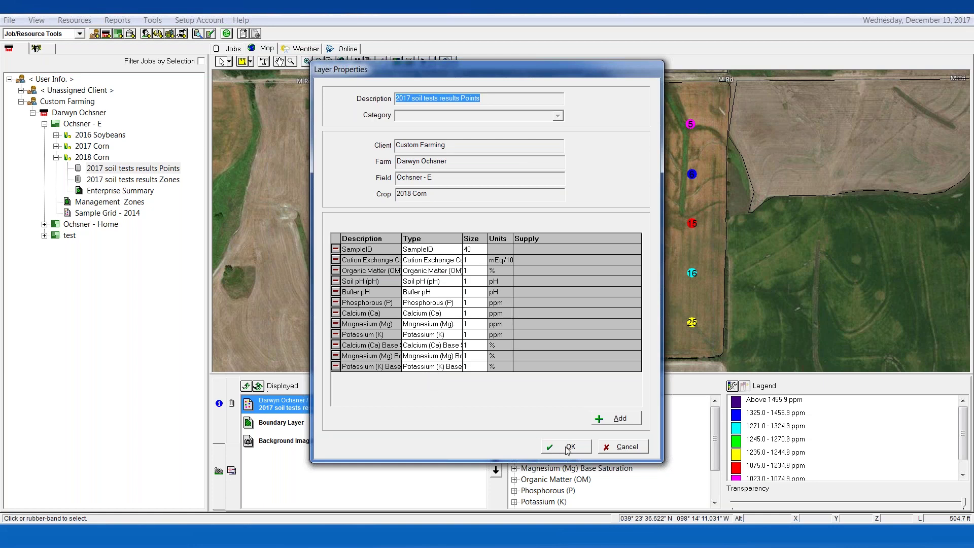
{"action": "left_click", "coordinate": [569, 448]}
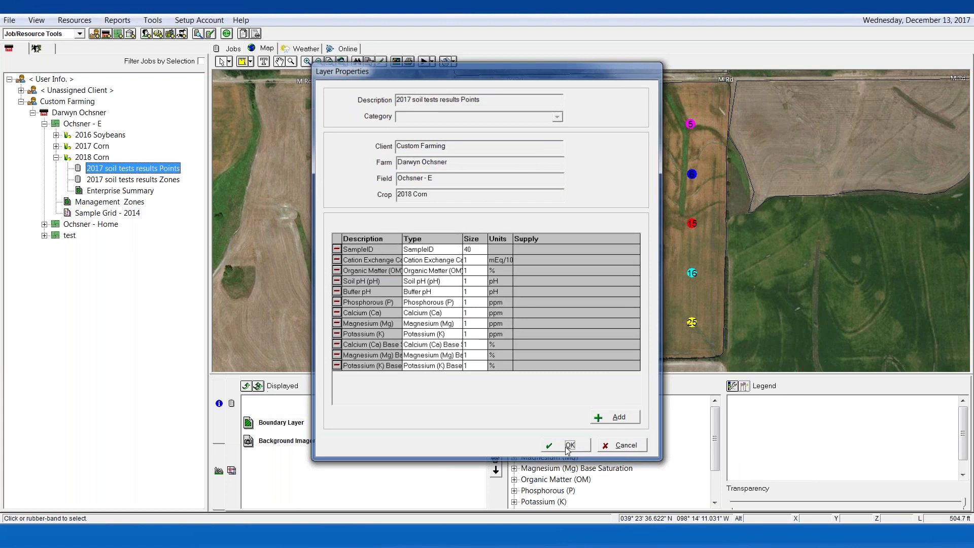
Show the inputs list with its fertilizer supplies.
{"action": "left_click", "coordinate": [44, 52]}
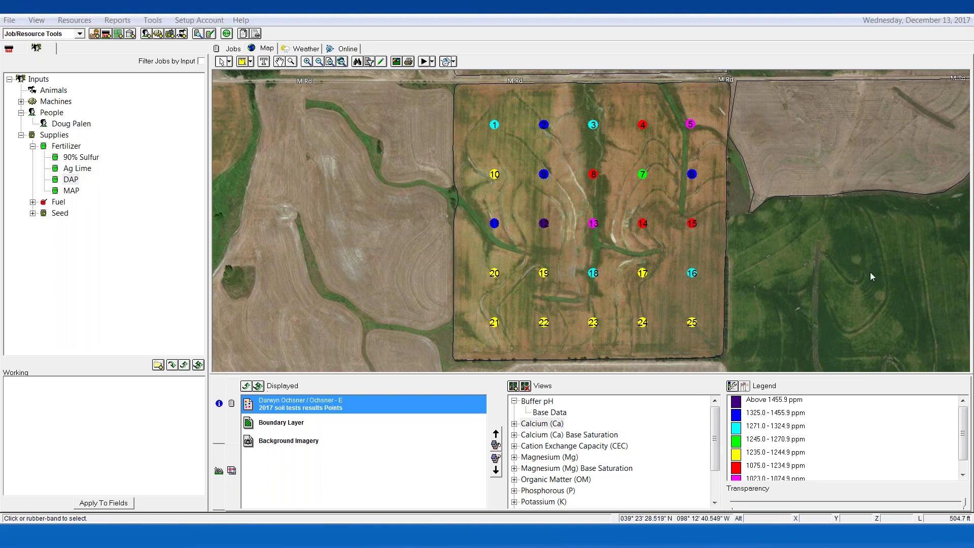
{"action": "left_click", "coordinate": [811, 33]}
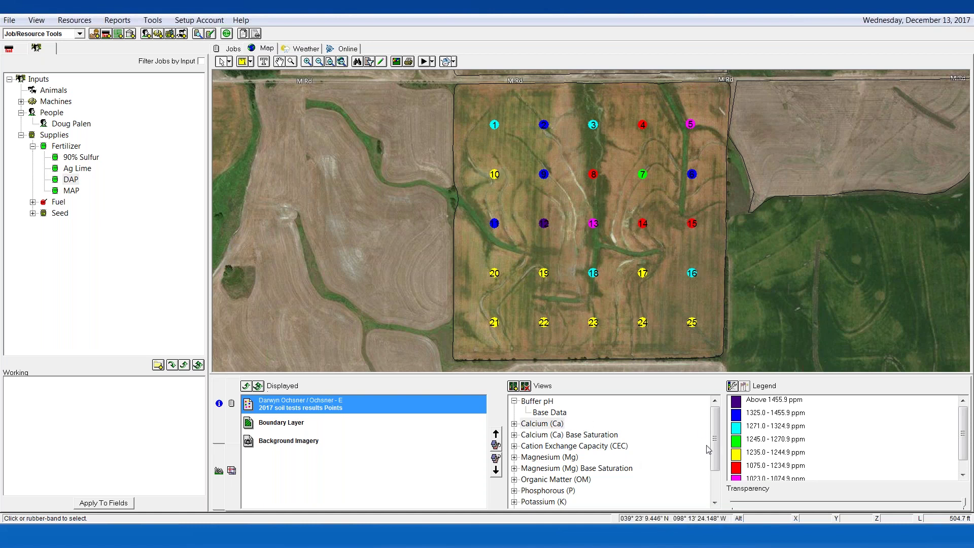
Create a grid view of the Soil pH base data with 70 ft cells, inverse distance, 850 ft radius, 12 neighbors and 80% smoothing.
{"action": "left_click_drag", "start_coordinate": [716, 440], "coordinate": [724, 475]}
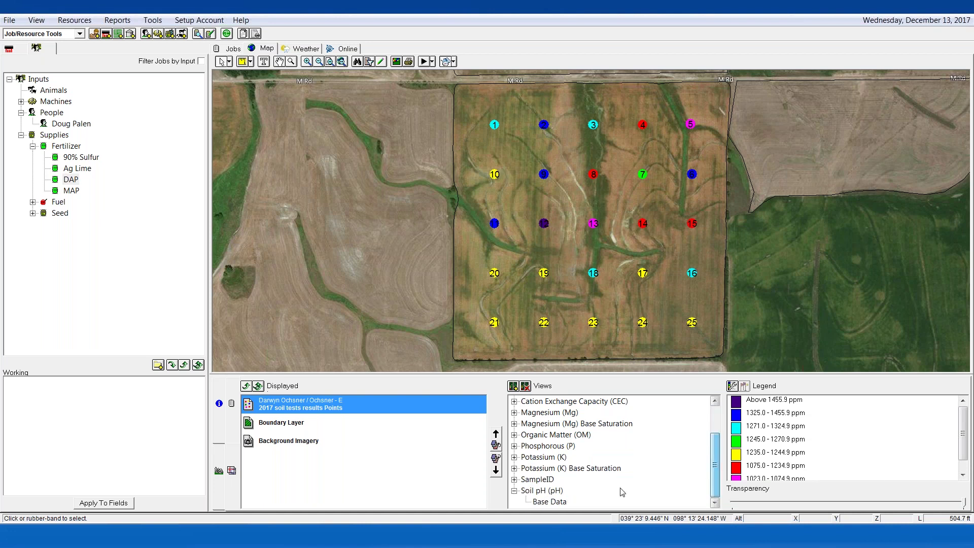
{"action": "left_click", "coordinate": [556, 501]}
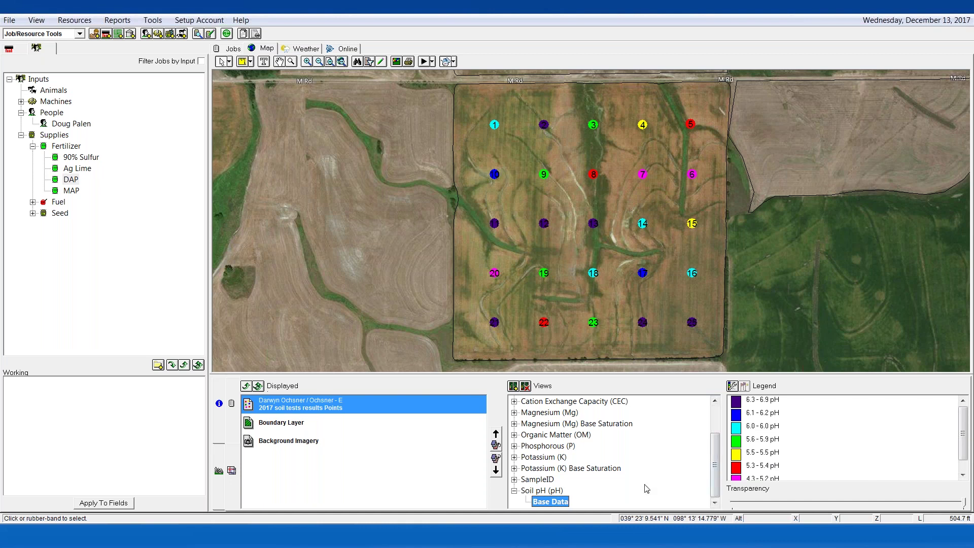
{"action": "left_click", "coordinate": [513, 387]}
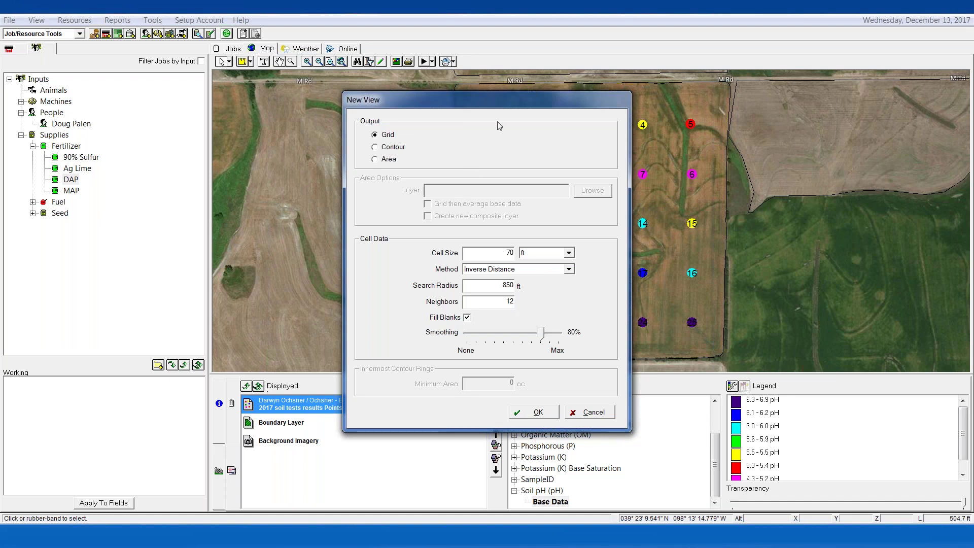
{"action": "left_click_drag", "start_coordinate": [498, 105], "coordinate": [318, 85]}
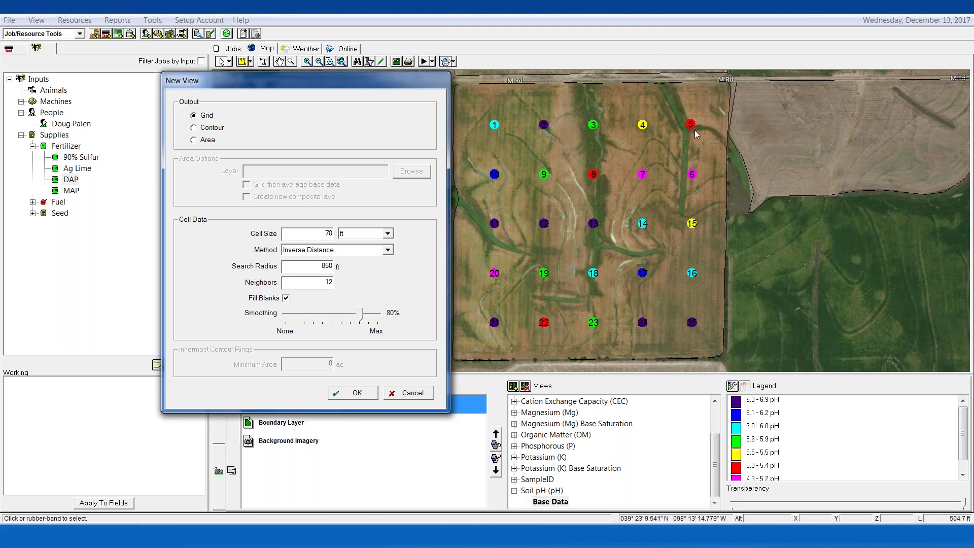
{"action": "left_click", "coordinate": [363, 394]}
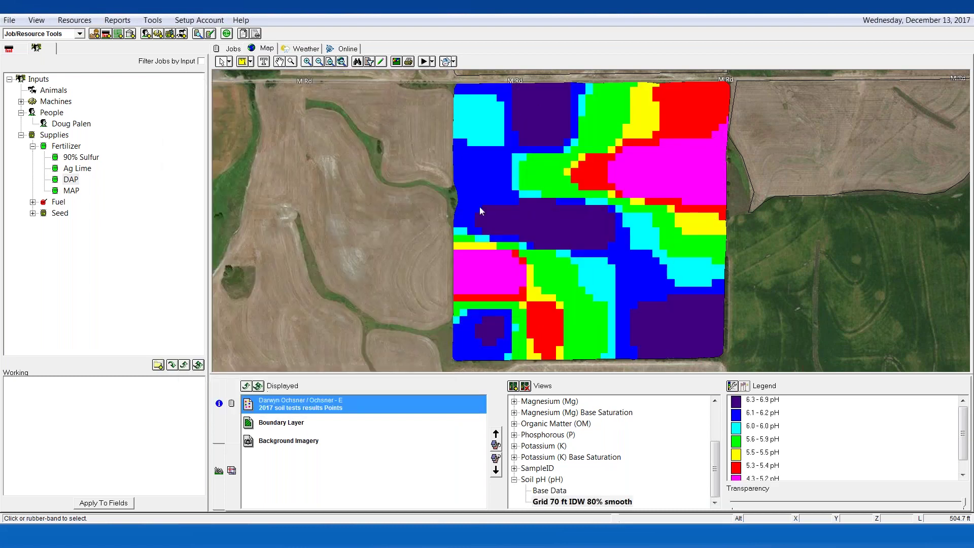
Examine the soil test values of a single grid cell in the dark blue area in the field's northwest.
{"action": "left_click", "coordinate": [492, 179]}
{"action": "left_click", "coordinate": [493, 195]}
{"action": "left_click", "coordinate": [470, 165]}
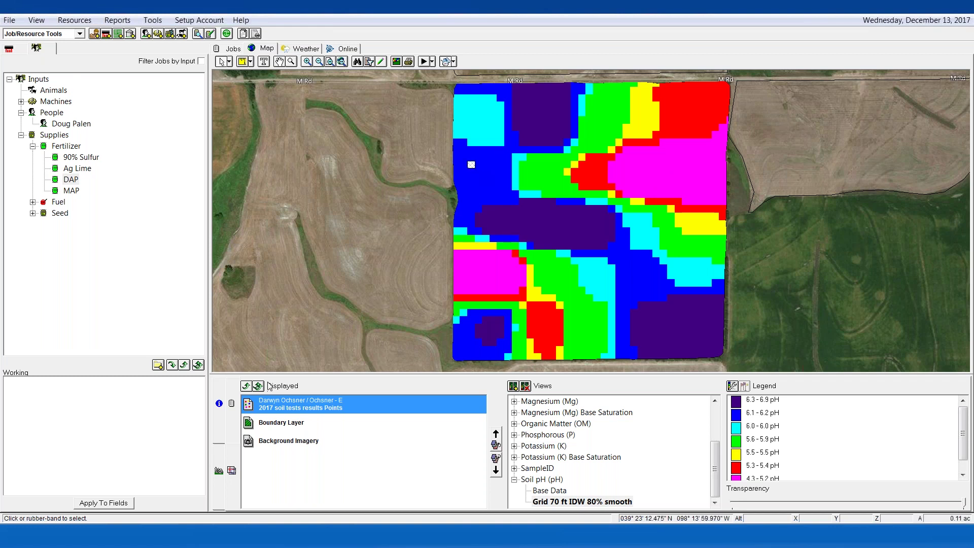
{"action": "left_click", "coordinate": [220, 418]}
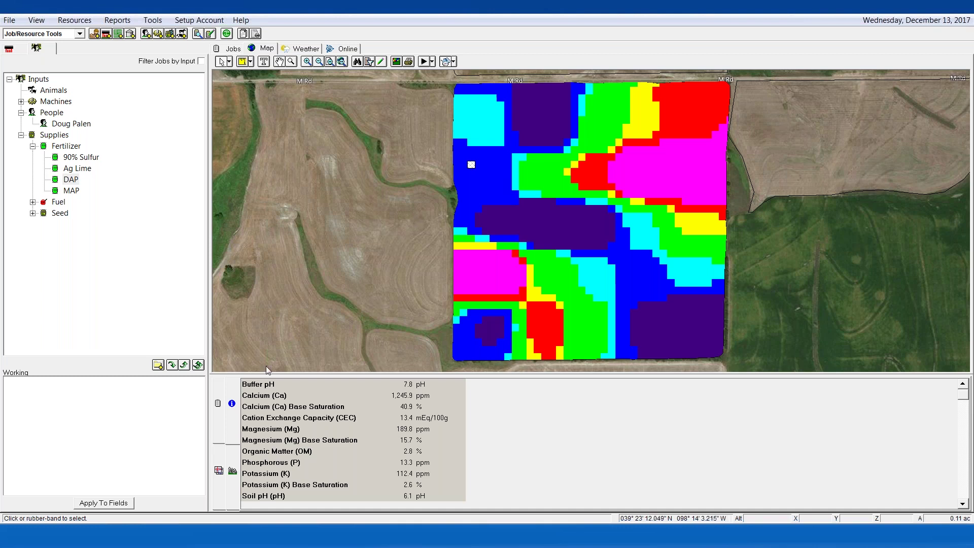
{"action": "left_click", "coordinate": [220, 471]}
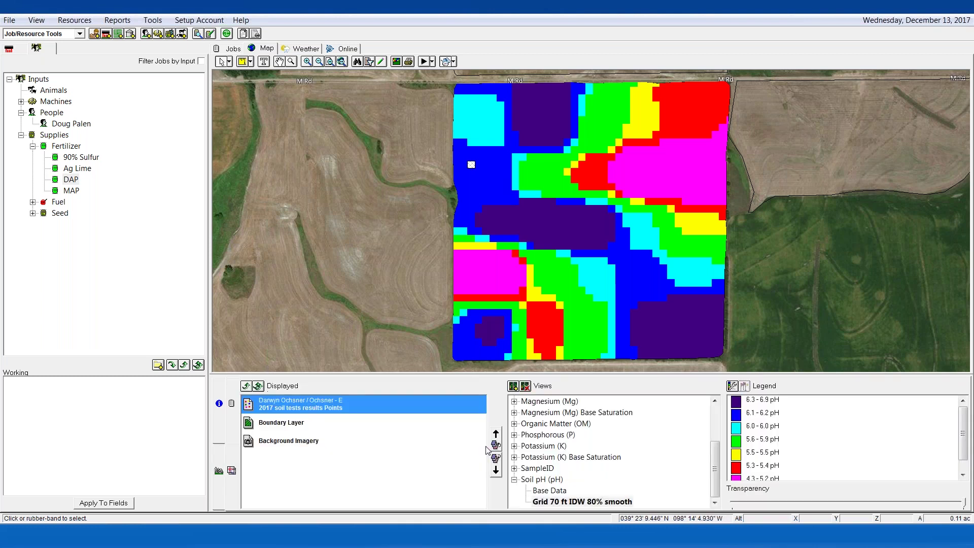
Create a contour view from the Soil pH base data with 70 ft cells, inverse distance and 80% smoothing.
{"action": "left_click", "coordinate": [547, 492]}
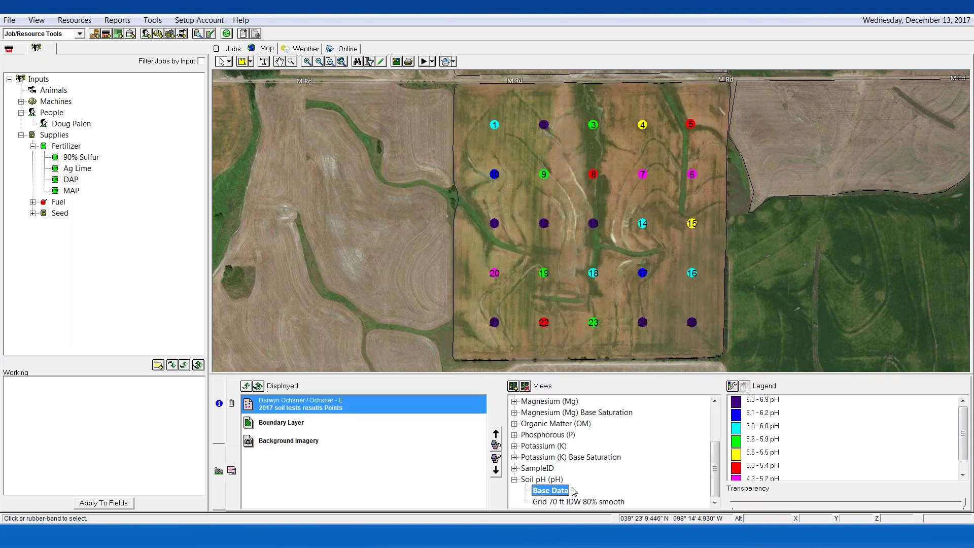
{"action": "left_click", "coordinate": [515, 388]}
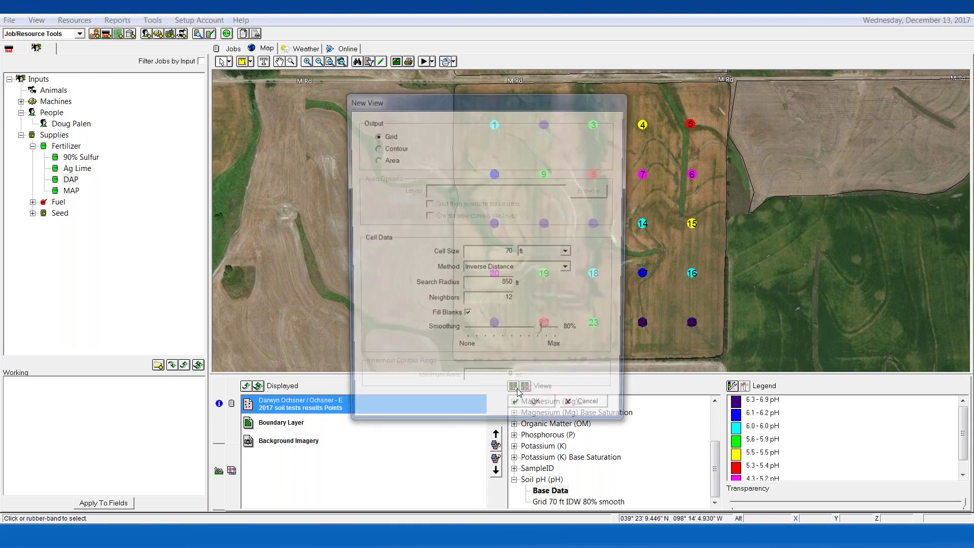
{"action": "key", "text": "Down"}
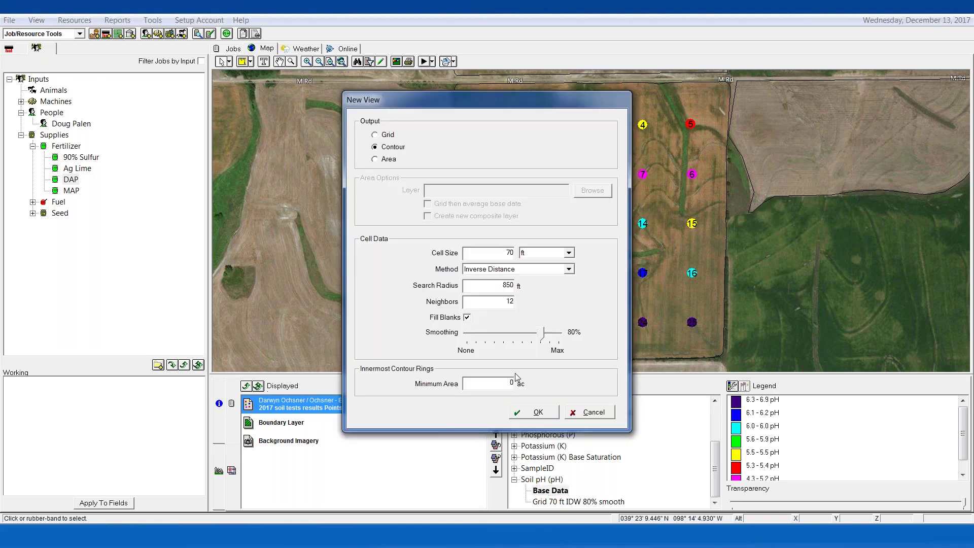
{"action": "left_click", "coordinate": [527, 411]}
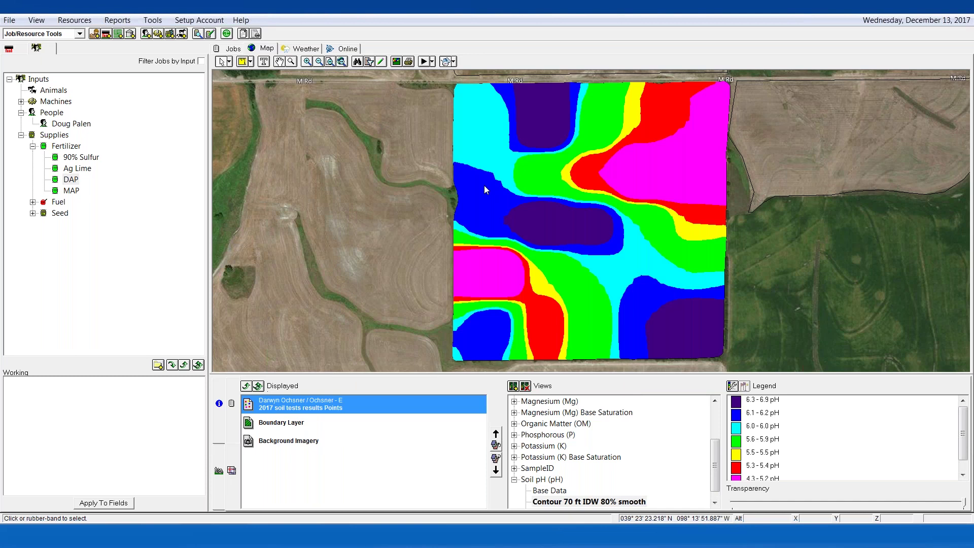
Examine the values of the purple contour zone at the field's north edge, and redisplay the Soil pH grid view.
{"action": "left_click", "coordinate": [545, 123]}
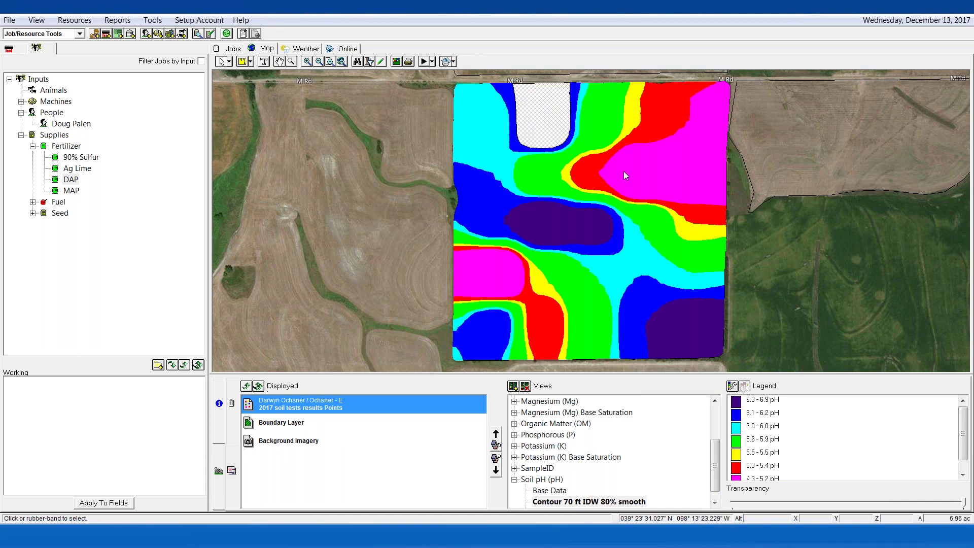
{"action": "left_click", "coordinate": [219, 420]}
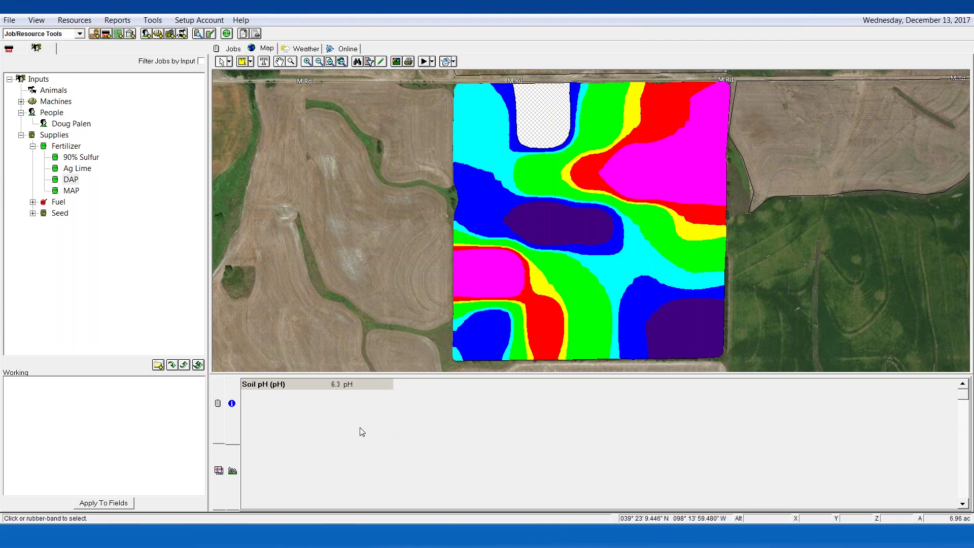
{"action": "left_click", "coordinate": [218, 471]}
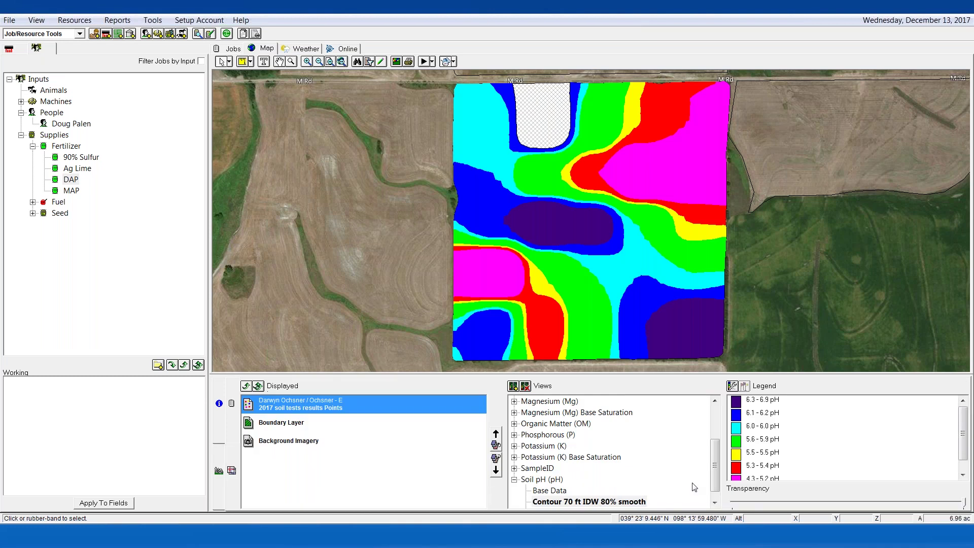
{"action": "left_click", "coordinate": [549, 501]}
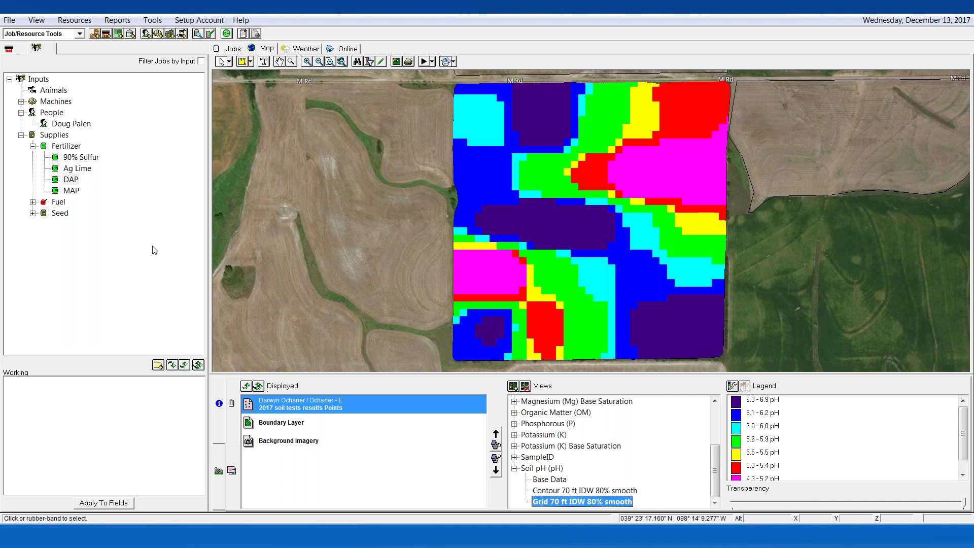
Display the 2017 soil tests results Zones layer and examine the values of the large central zone and the small southwest corner zone.
{"action": "left_click", "coordinate": [21, 51]}
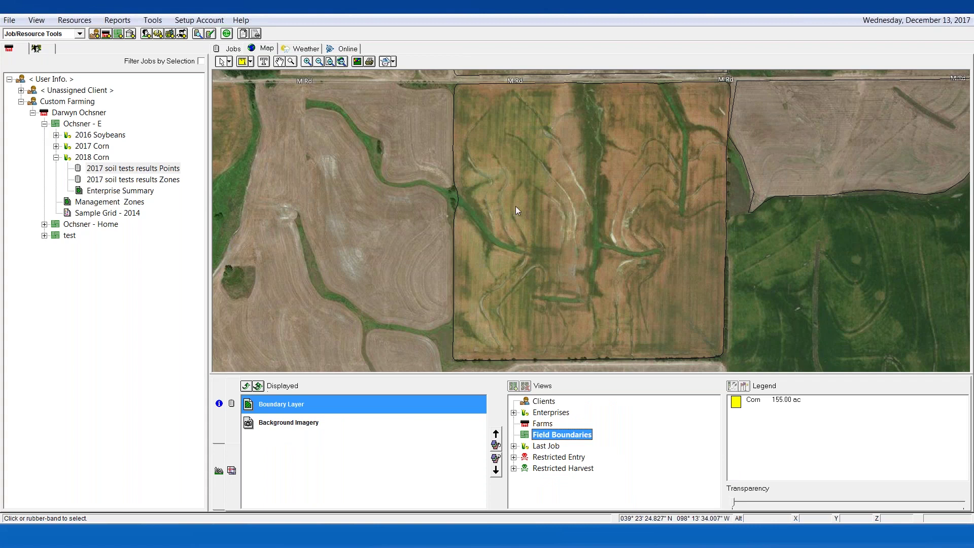
{"action": "left_click", "coordinate": [135, 180]}
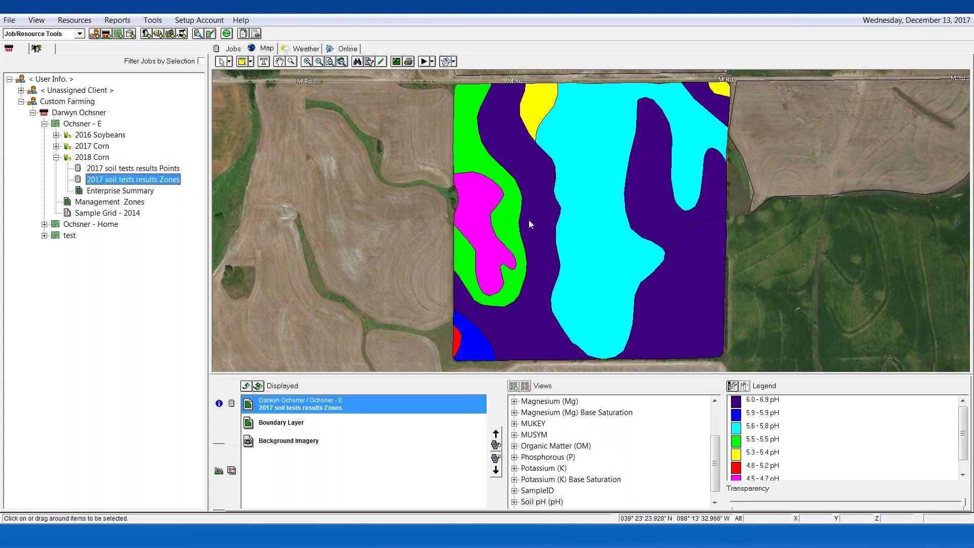
{"action": "left_click", "coordinate": [596, 246]}
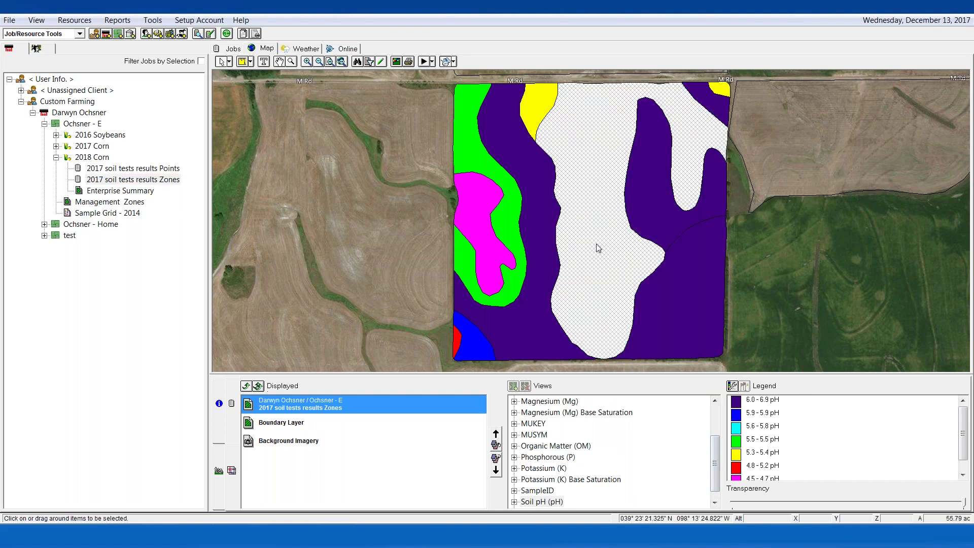
{"action": "left_click", "coordinate": [217, 415]}
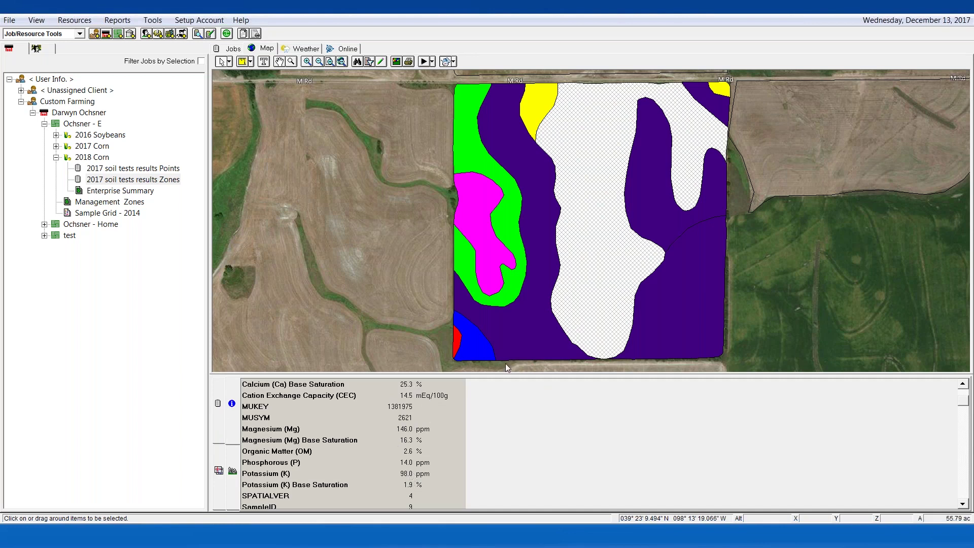
{"action": "left_click", "coordinate": [612, 217]}
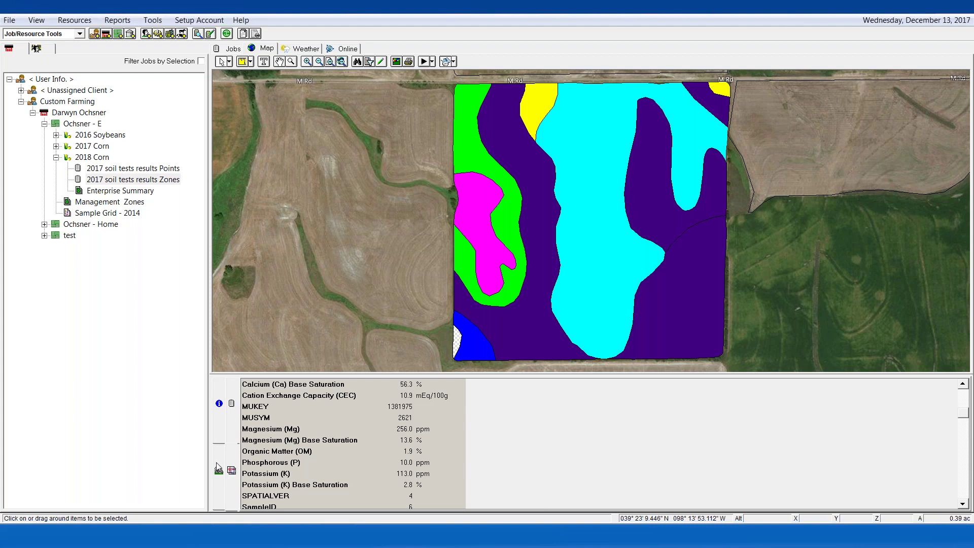
{"action": "left_click", "coordinate": [218, 470]}
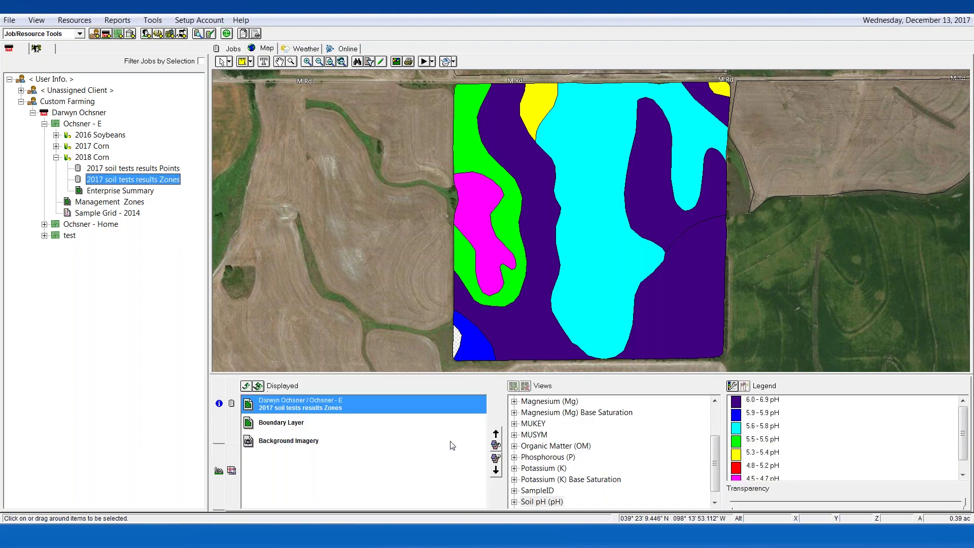
Replace the Zones layer on the map with the 2017 soil tests results Points layer, shown as its 70 ft Soil pH grid view.
{"action": "left_click", "coordinate": [247, 385]}
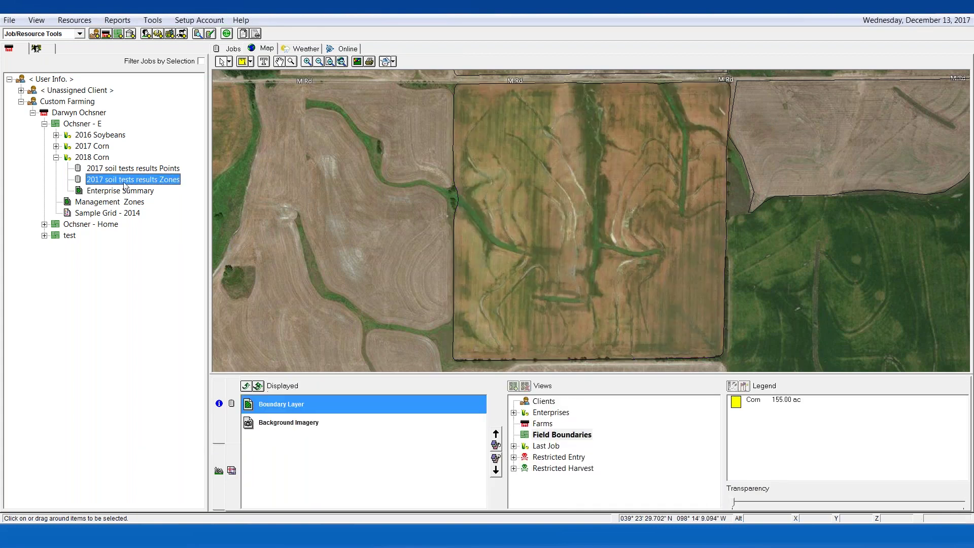
{"action": "double_click", "coordinate": [136, 170]}
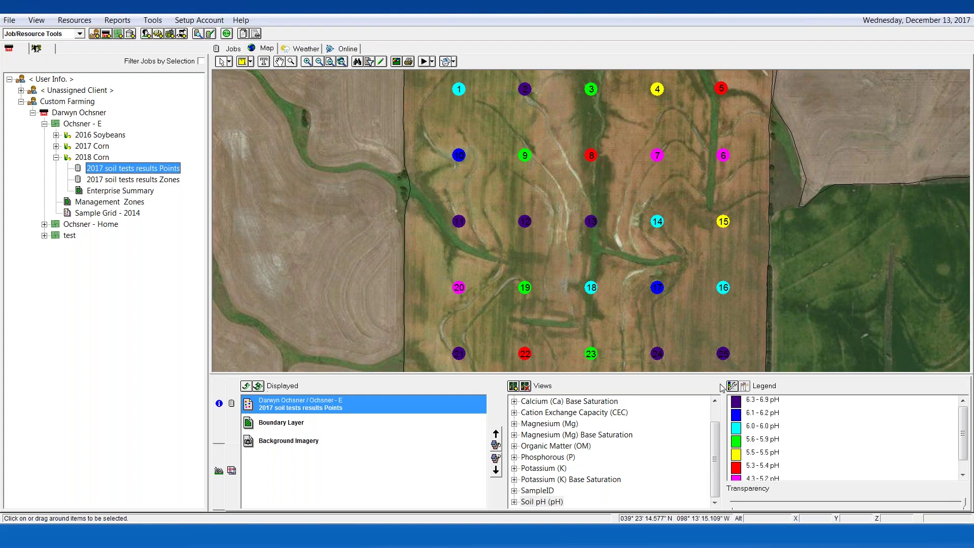
{"action": "double_click", "coordinate": [521, 502]}
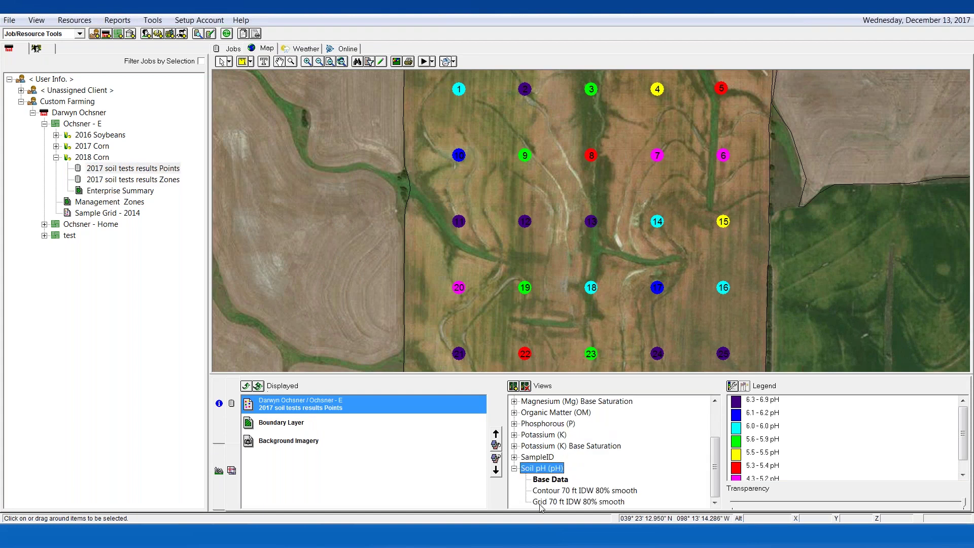
{"action": "left_click", "coordinate": [540, 503]}
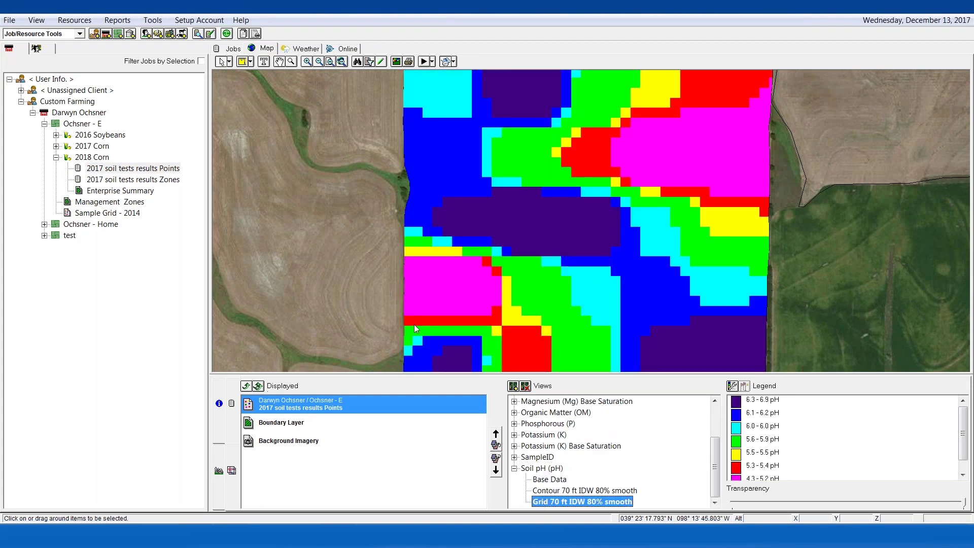
Display the 70 ft Phosphorous (P) grid view and select one cell in the yellow area on the field's west side.
{"action": "left_click", "coordinate": [515, 423]}
{"action": "left_click", "coordinate": [567, 448]}
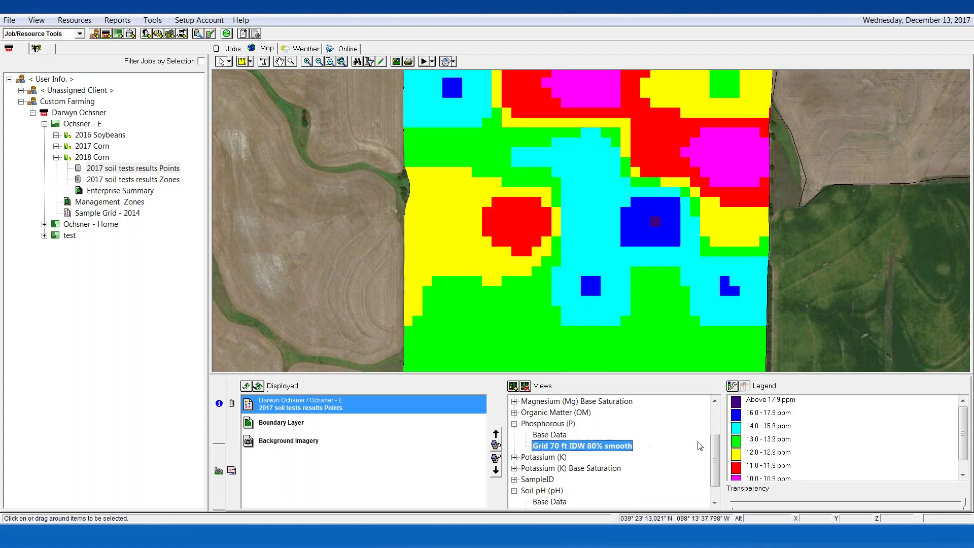
{"action": "left_click", "coordinate": [448, 207]}
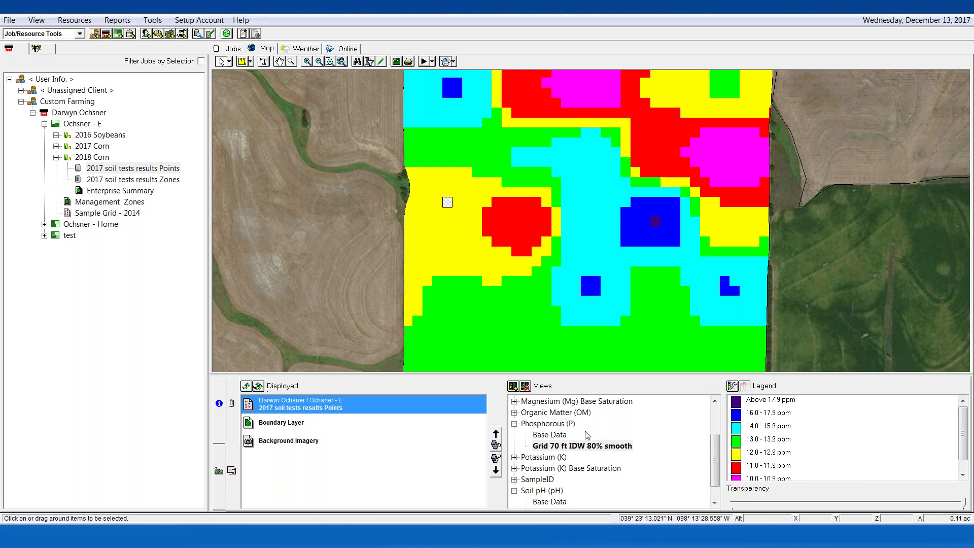
Display the 70 ft Soil pH grid view again and clear the cell selection on the map.
{"action": "left_click_drag", "start_coordinate": [715, 449], "coordinate": [715, 459]}
{"action": "left_click", "coordinate": [587, 503]}
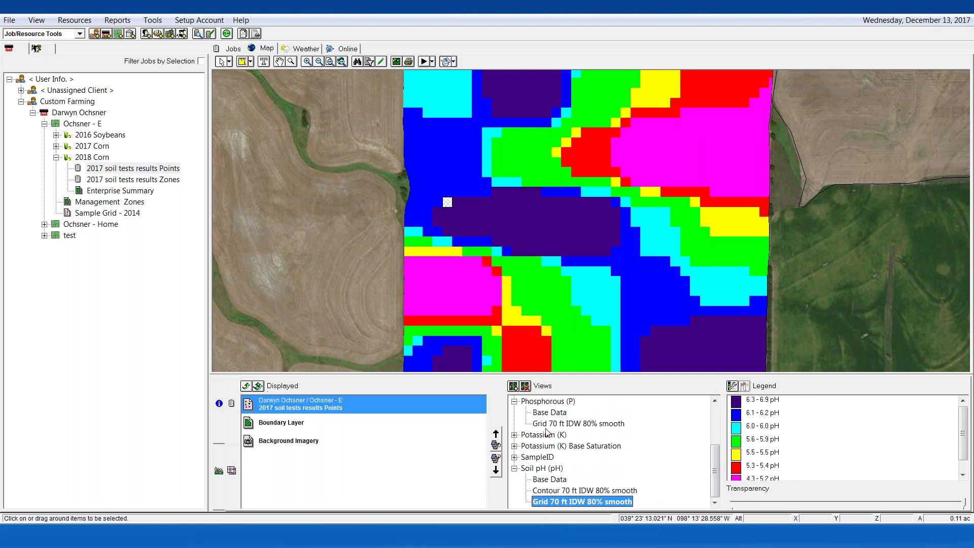
{"action": "left_click", "coordinate": [322, 235]}
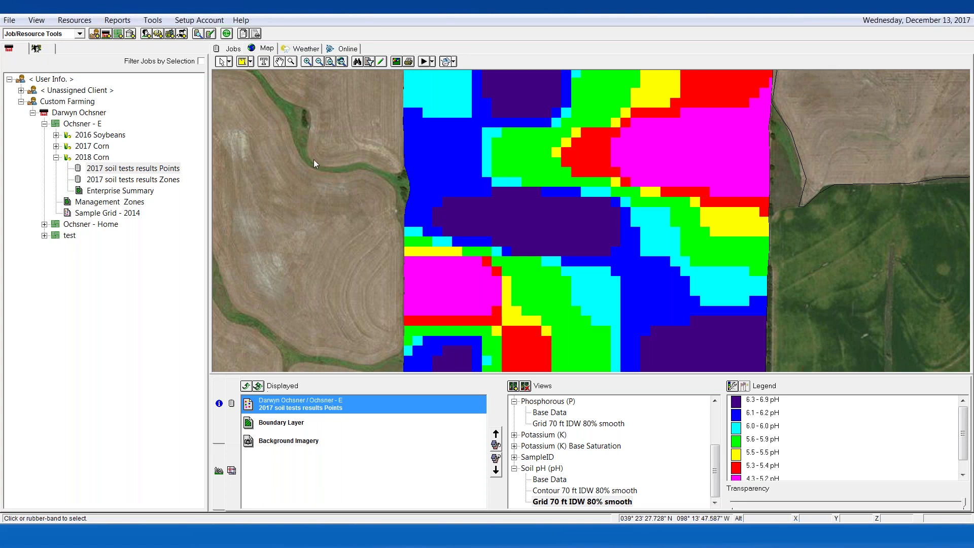
Start a new VRA formula and name it Basic Potash Rec.
{"action": "left_click", "coordinate": [80, 23]}
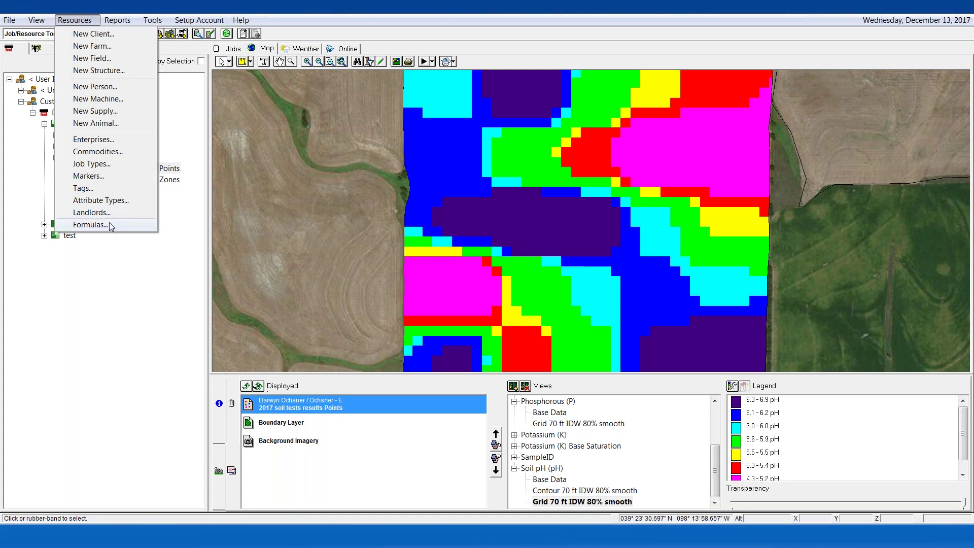
{"action": "left_click", "coordinate": [109, 224]}
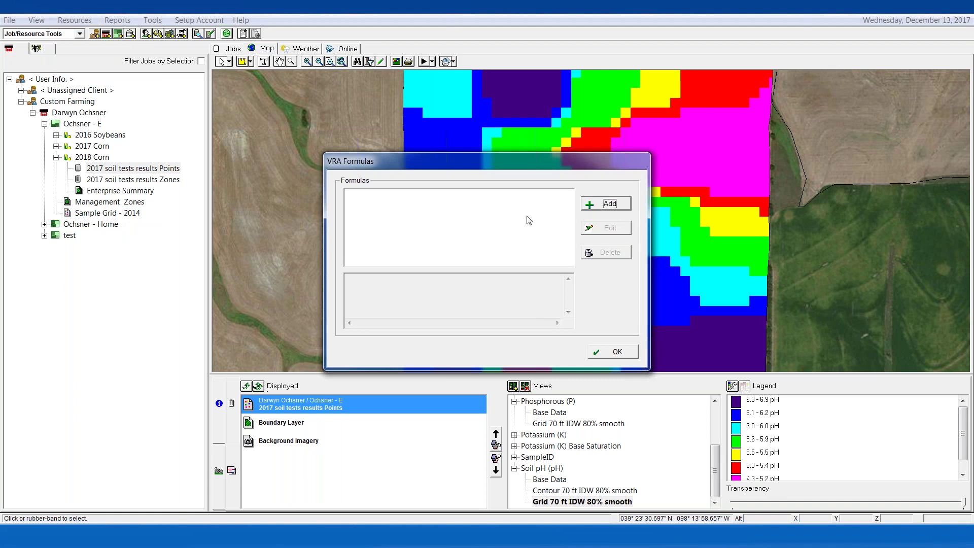
{"action": "left_click", "coordinate": [607, 204]}
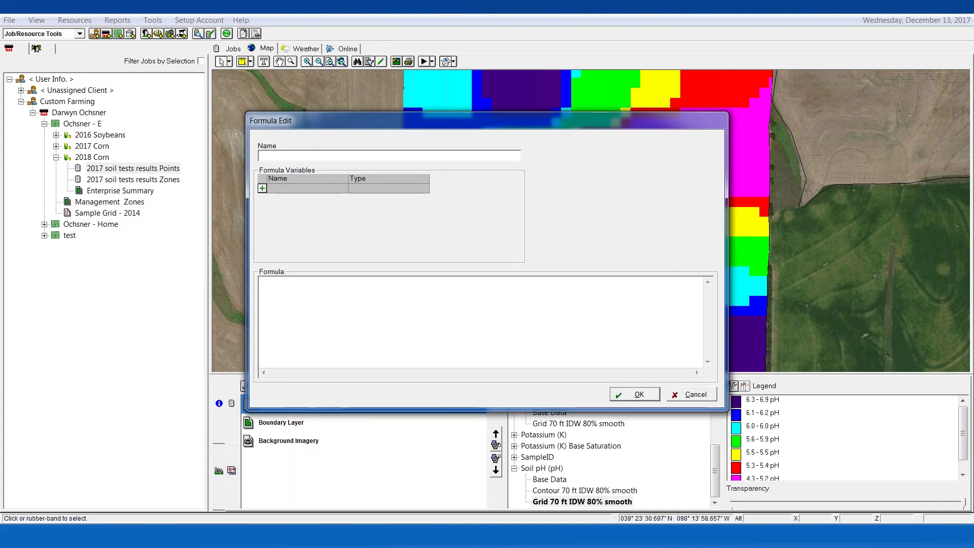
{"action": "type", "text": "Basic "}
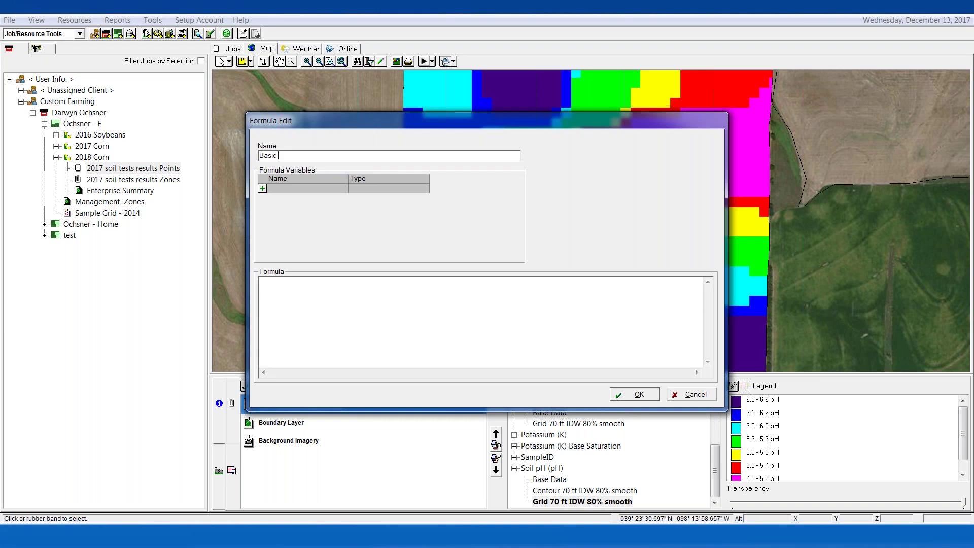
{"action": "type", "text": "Potash"}
{"action": "key", "text": "BackSpace"}
{"action": "key", "text": "BackSpace"}
{"action": "type", "text": "h Rec"}
Add a formula variable named K with the attribute type Potassium (K).
{"action": "left_click", "coordinate": [262, 189]}
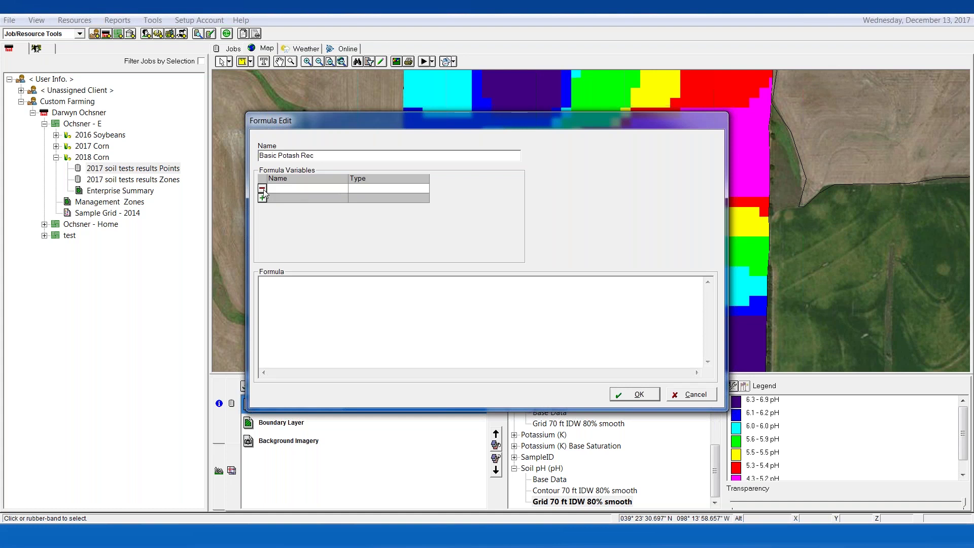
{"action": "left_click", "coordinate": [364, 190]}
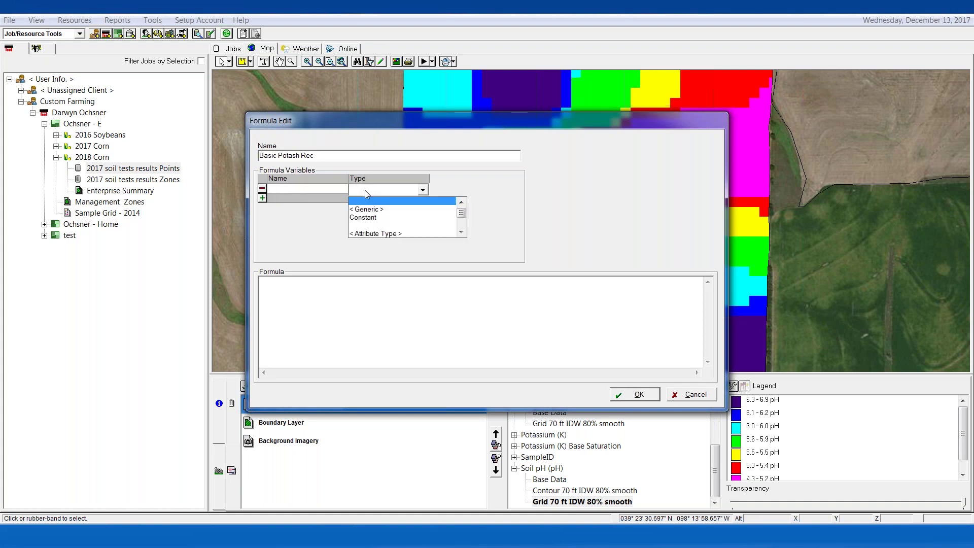
{"action": "scroll", "coordinate": [462, 219], "scroll_direction": "down", "scroll_amount": 10}
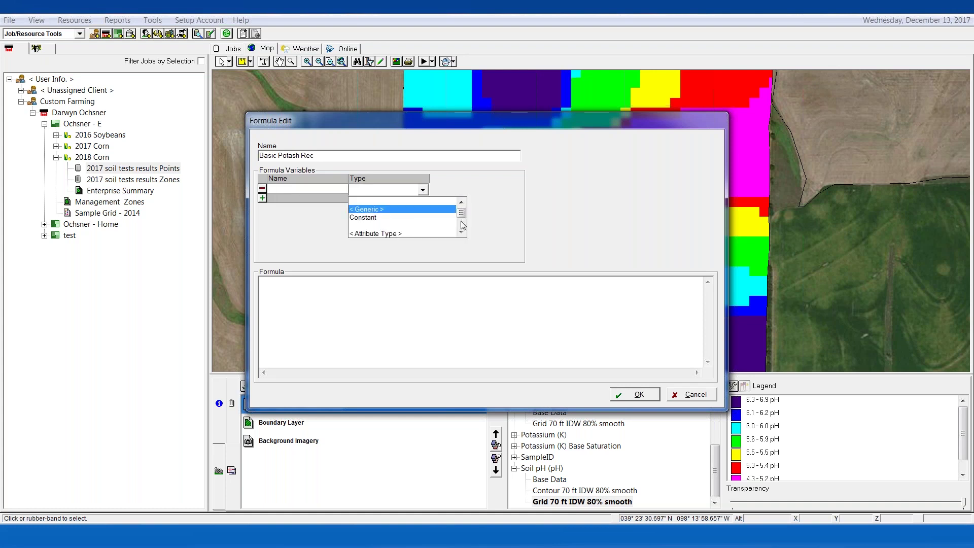
{"action": "scroll", "coordinate": [461, 223], "scroll_direction": "up", "scroll_amount": 3}
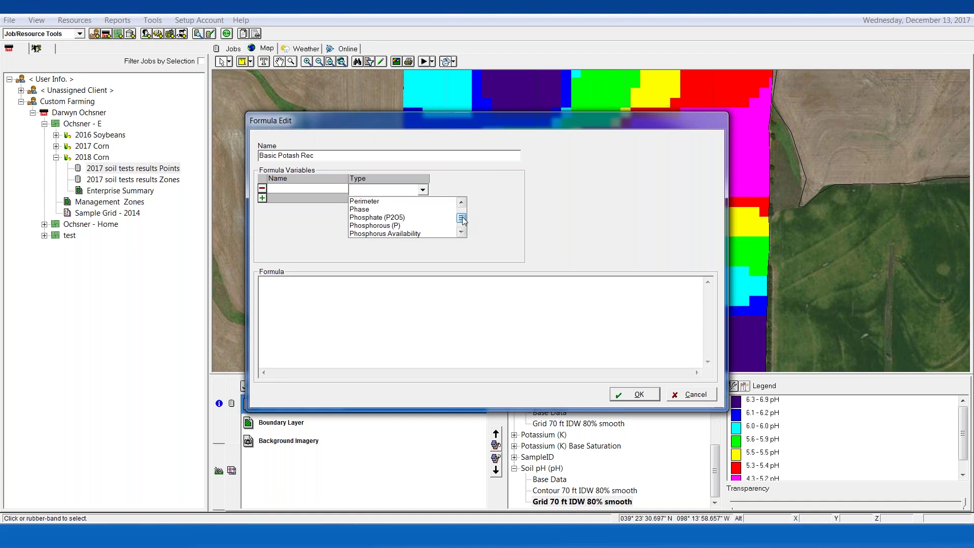
{"action": "scroll", "coordinate": [462, 234], "scroll_direction": "down", "scroll_amount": 6}
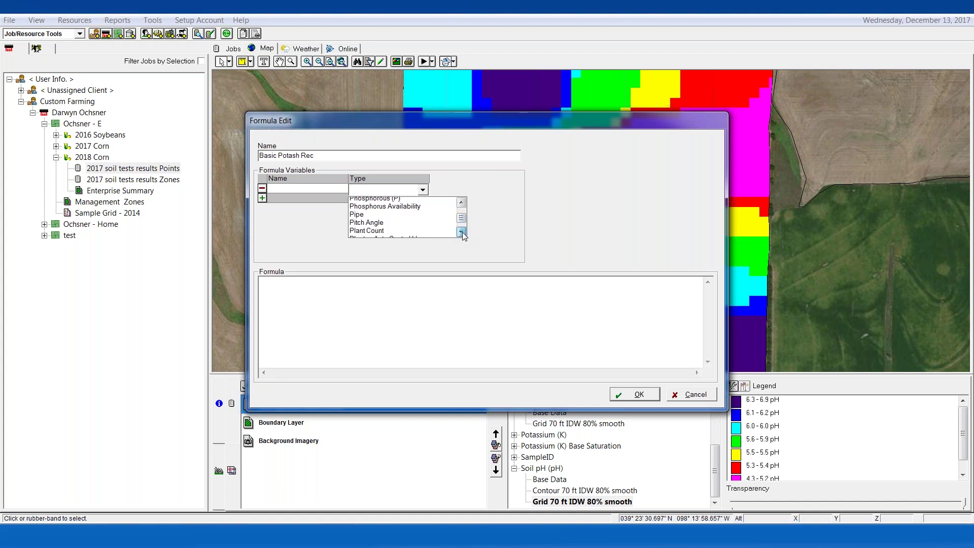
{"action": "scroll", "coordinate": [462, 234], "scroll_direction": "down", "scroll_amount": 15}
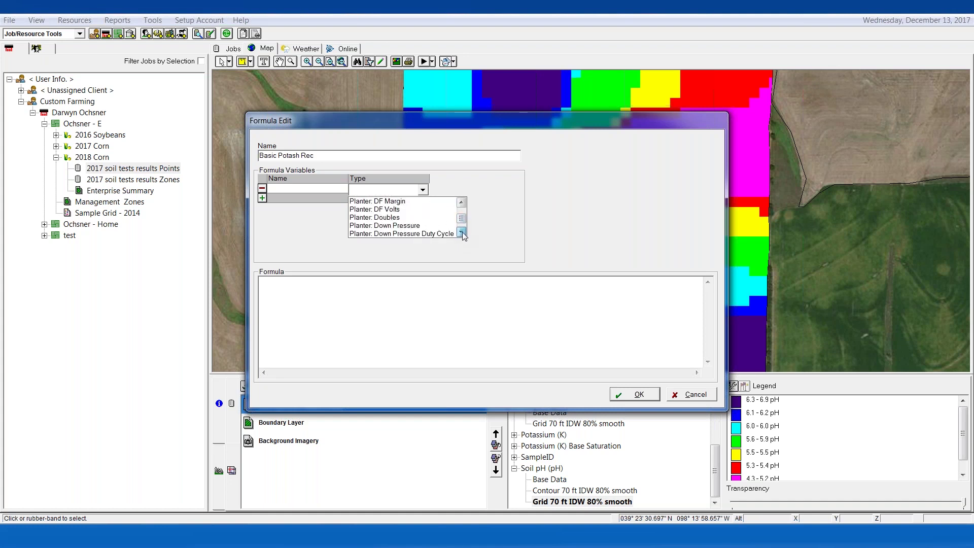
{"action": "scroll", "coordinate": [462, 234], "scroll_direction": "down", "scroll_amount": 8}
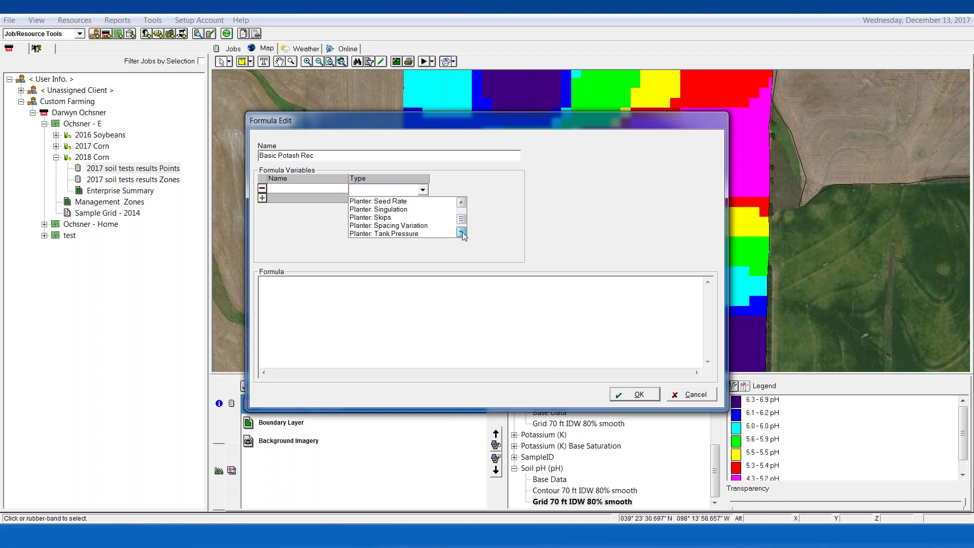
{"action": "left_click", "coordinate": [412, 201]}
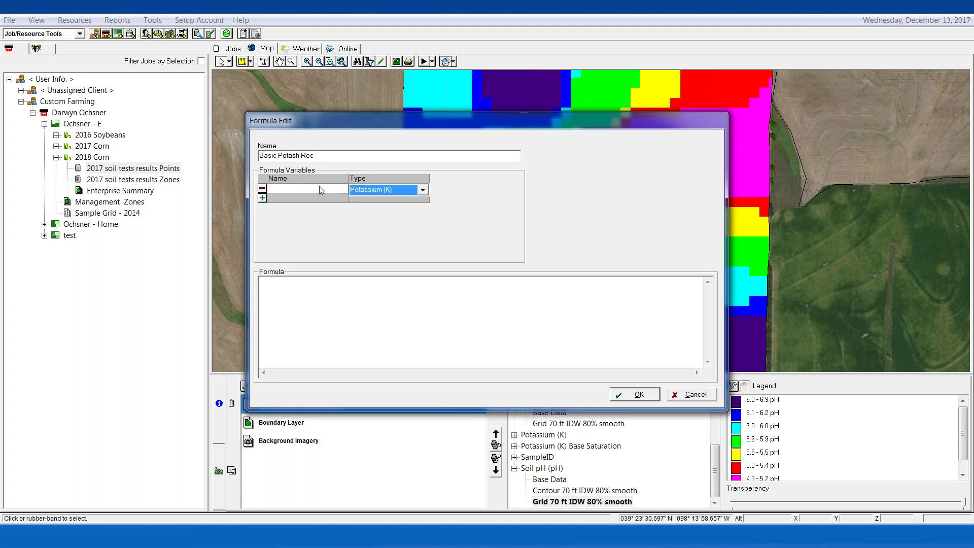
{"action": "type", "text": "K"}
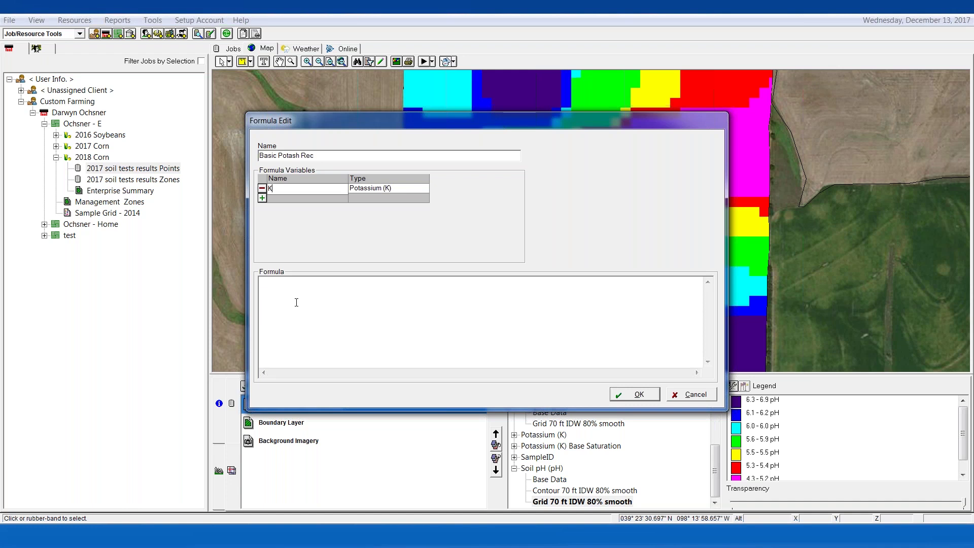
Enter the formula (320-K)/0.6 for Basic Potash Rec and save it to the VRA formulas.
{"action": "left_click", "coordinate": [297, 302]}
{"action": "type", "text": "(320-K"}
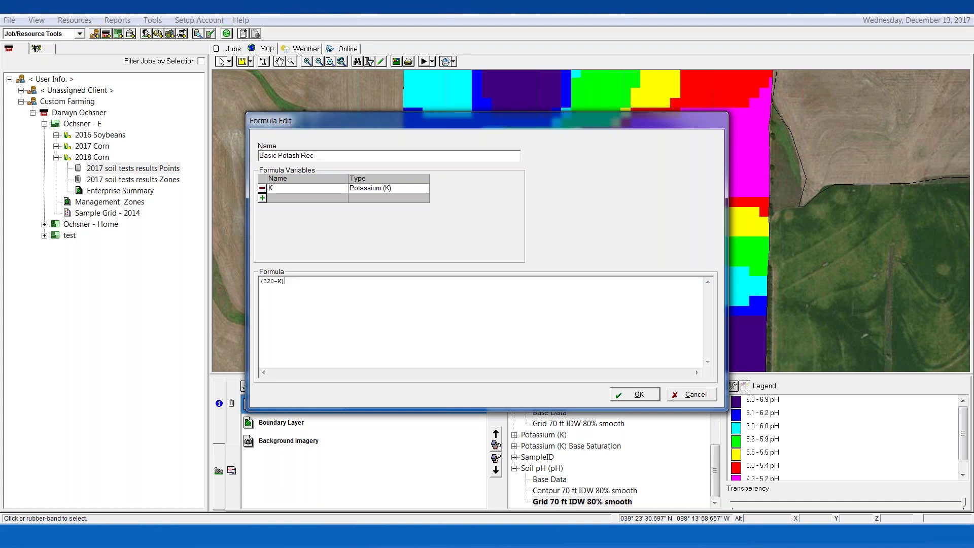
{"action": "type", "text": "0.6"}
{"action": "double_click", "coordinate": [279, 282]}
{"action": "left_click", "coordinate": [303, 317]}
{"action": "left_click", "coordinate": [634, 397]}
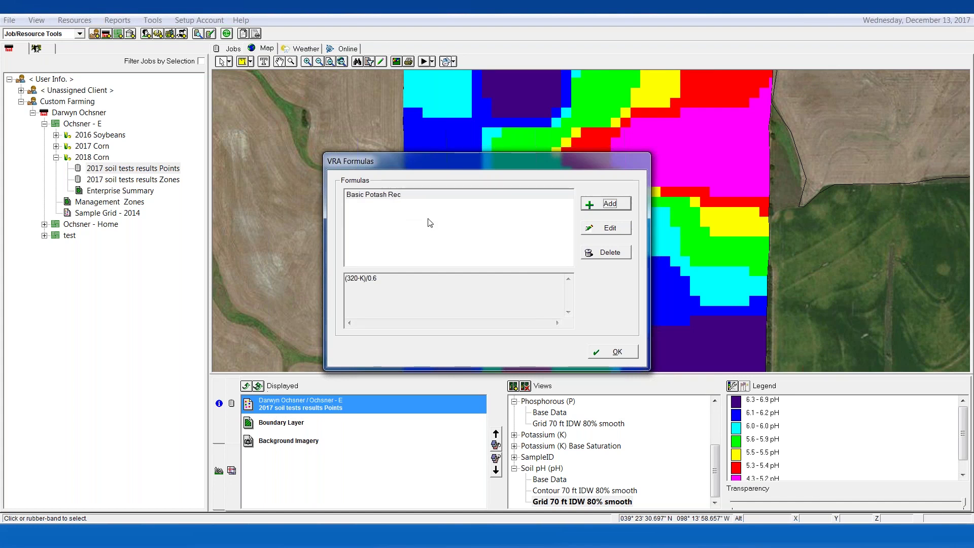
{"action": "left_click", "coordinate": [610, 354]}
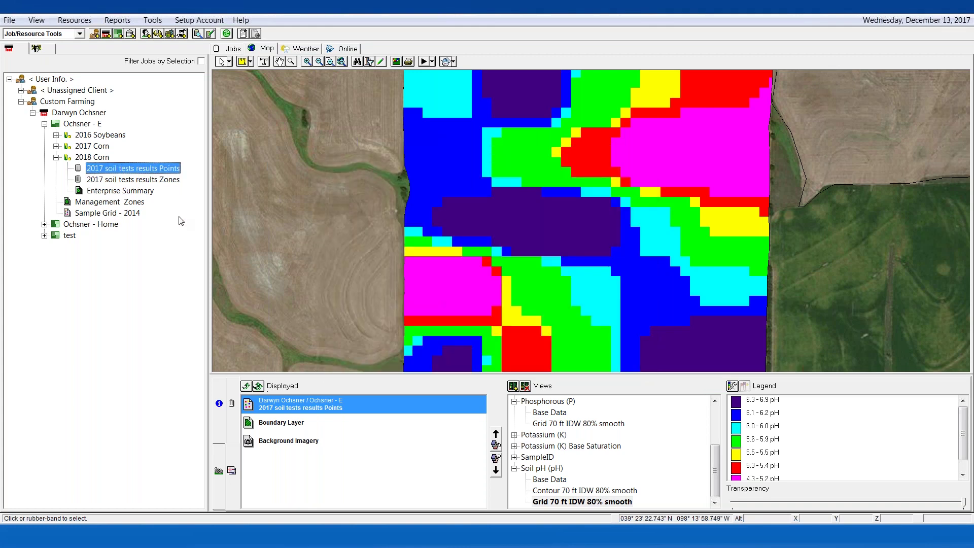
Start a new fertilizer supply described as Potash and assign it to the Fertilizer & Lime account.
{"action": "left_click", "coordinate": [45, 49]}
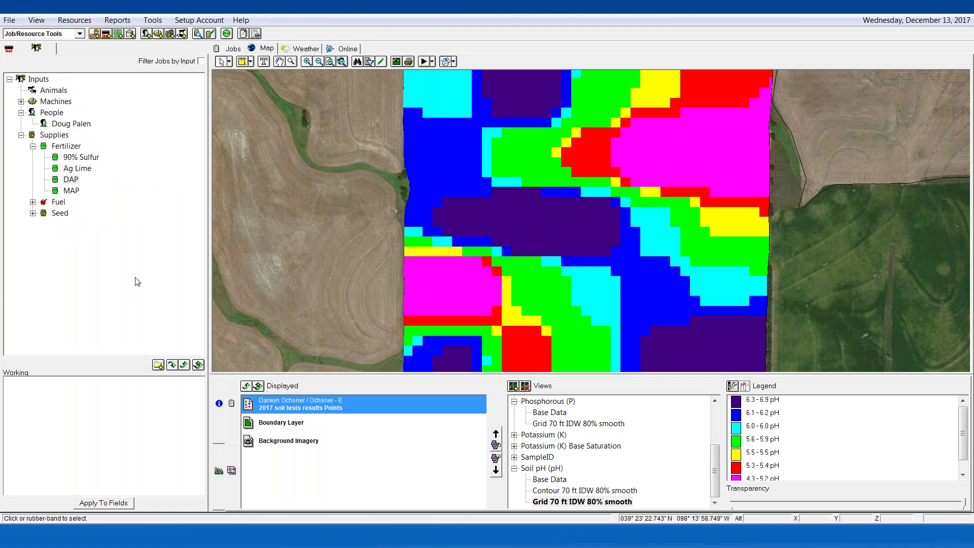
{"action": "left_click", "coordinate": [63, 149]}
{"action": "right_click", "coordinate": [63, 148]}
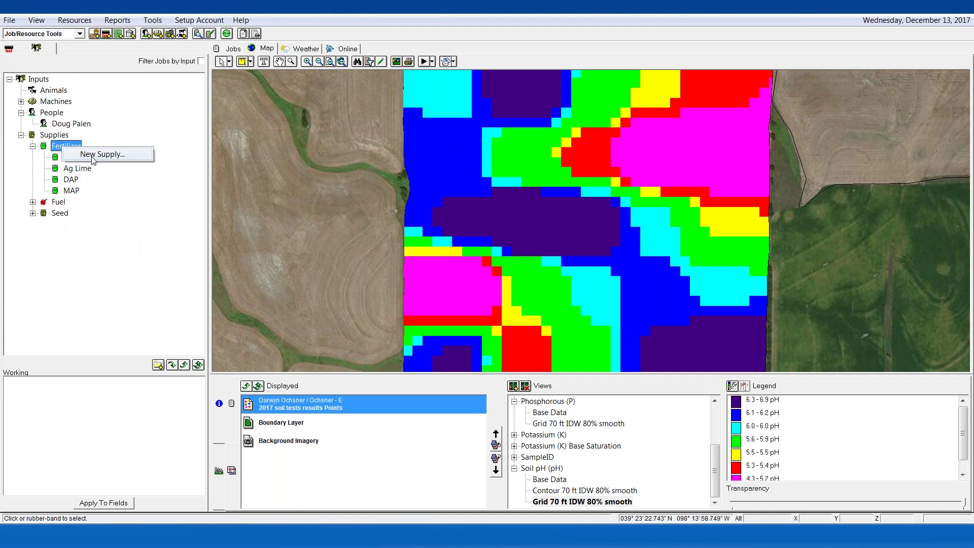
{"action": "left_click", "coordinate": [93, 154]}
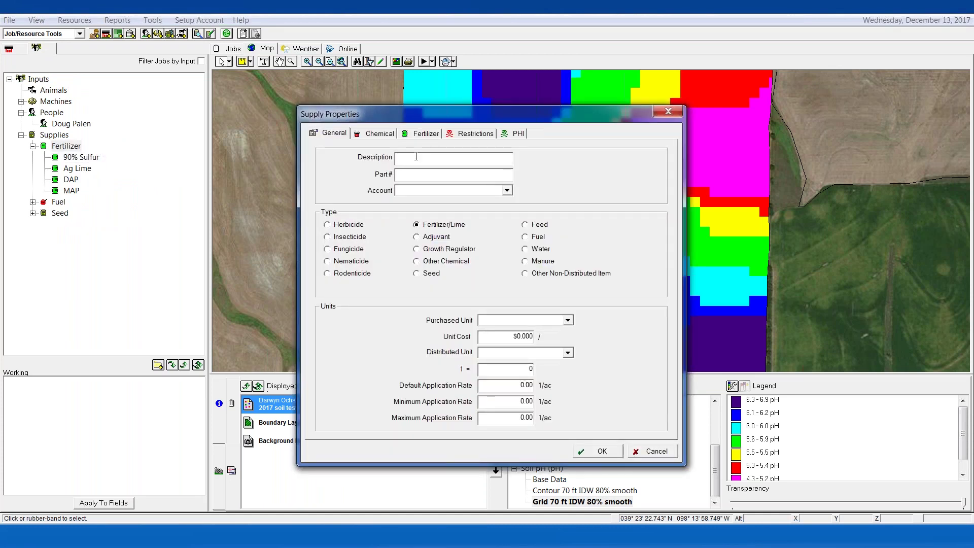
{"action": "type", "text": "Potash"}
{"action": "left_click", "coordinate": [444, 191]}
{"action": "left_click", "coordinate": [444, 212]}
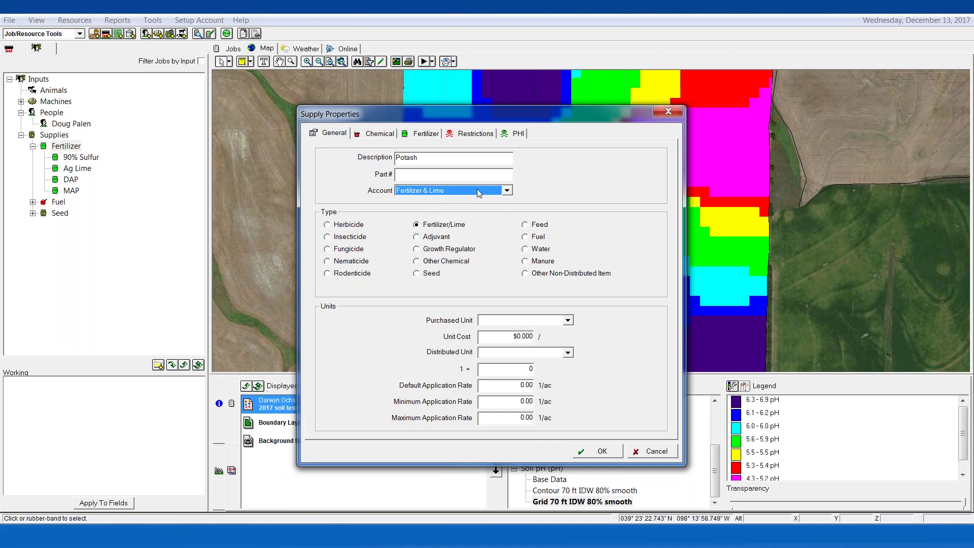
Set the Potash supply's purchased unit to ton (US) and distributed unit to pound, and save the supply.
{"action": "left_click", "coordinate": [504, 320]}
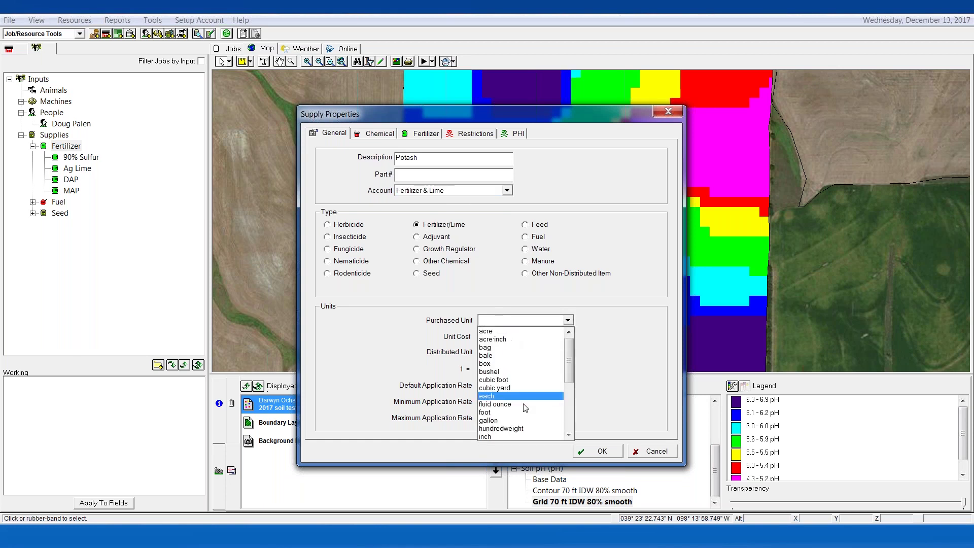
{"action": "left_click_drag", "start_coordinate": [571, 368], "coordinate": [572, 413]}
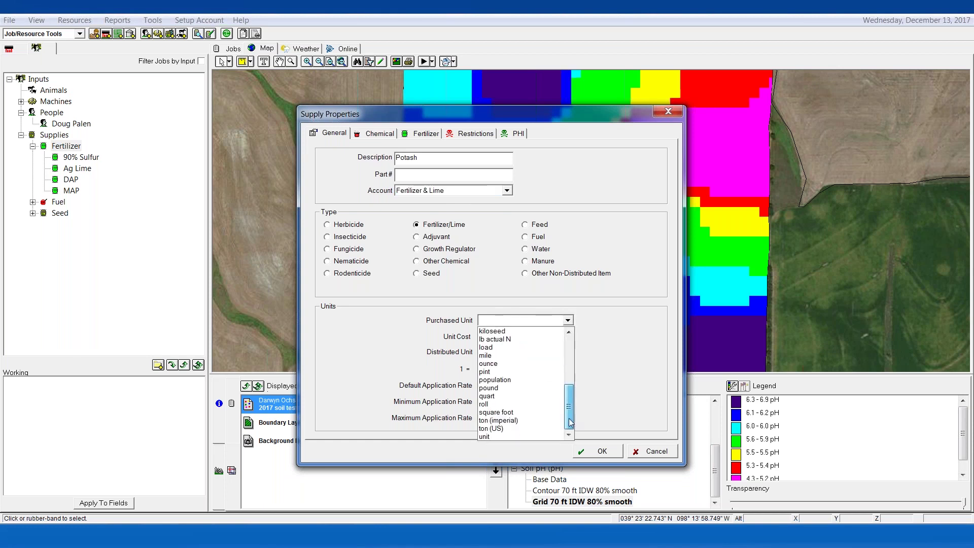
{"action": "left_click", "coordinate": [517, 428]}
{"action": "left_click", "coordinate": [517, 352]}
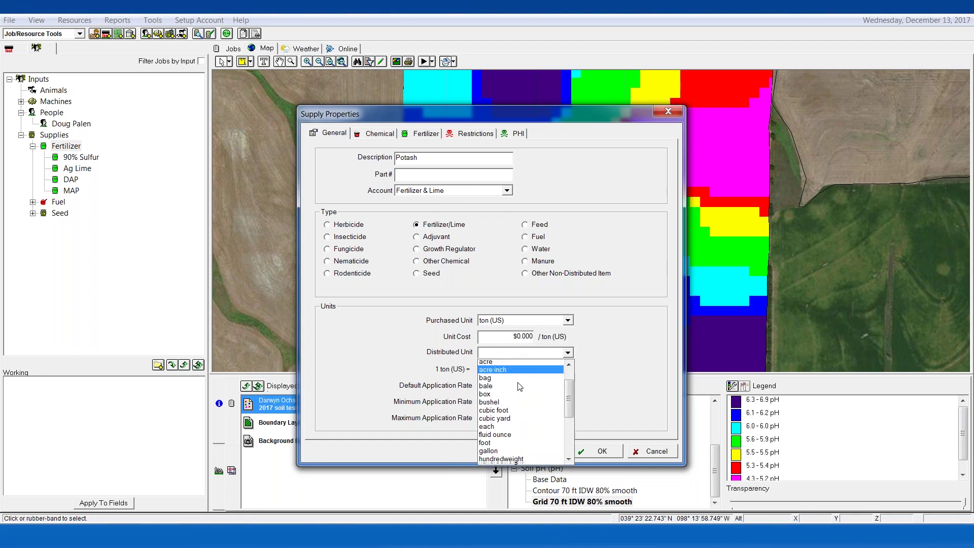
{"action": "scroll", "coordinate": [520, 387], "scroll_direction": "down", "scroll_amount": 3}
{"action": "left_click", "coordinate": [521, 426]}
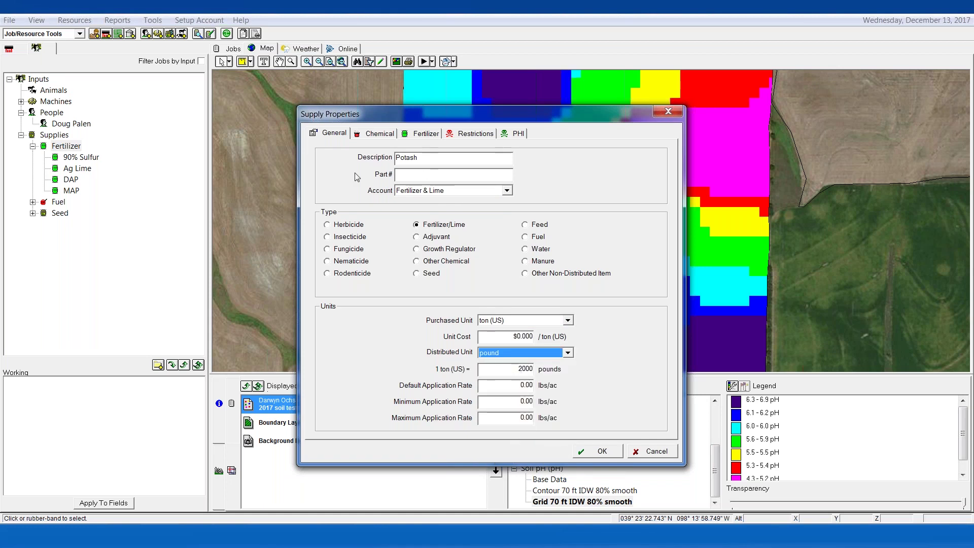
{"action": "left_click", "coordinate": [602, 453]}
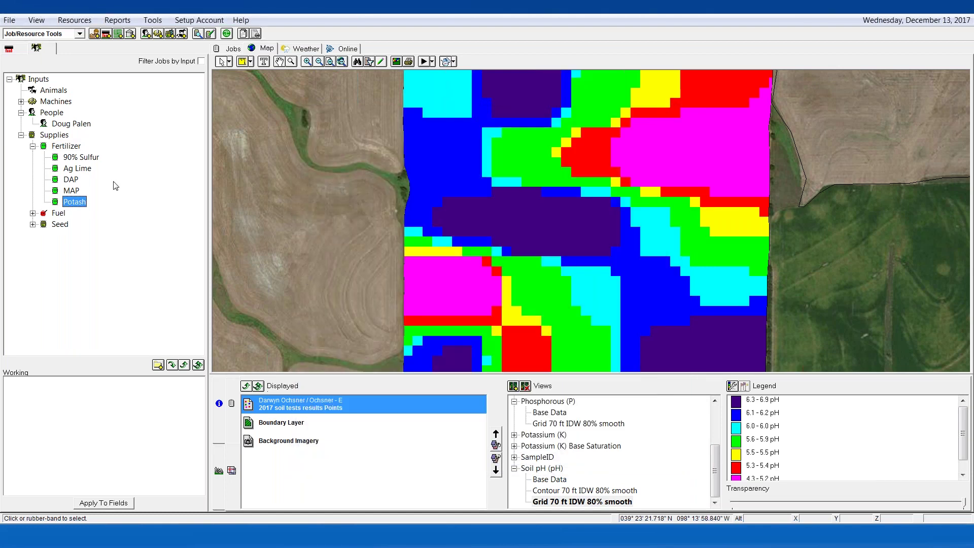
Add Potash to the working supplies and create its formula application from the 70 ft Potassium (K) grid view using the Basic Potash Rec formula.
{"action": "double_click", "coordinate": [78, 202]}
{"action": "left_click", "coordinate": [514, 435]}
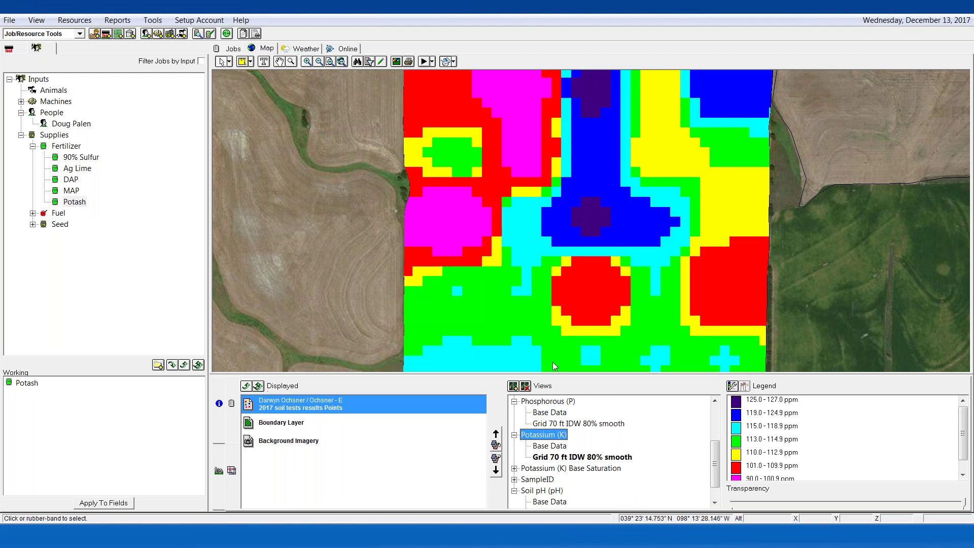
{"action": "right_click", "coordinate": [558, 458]}
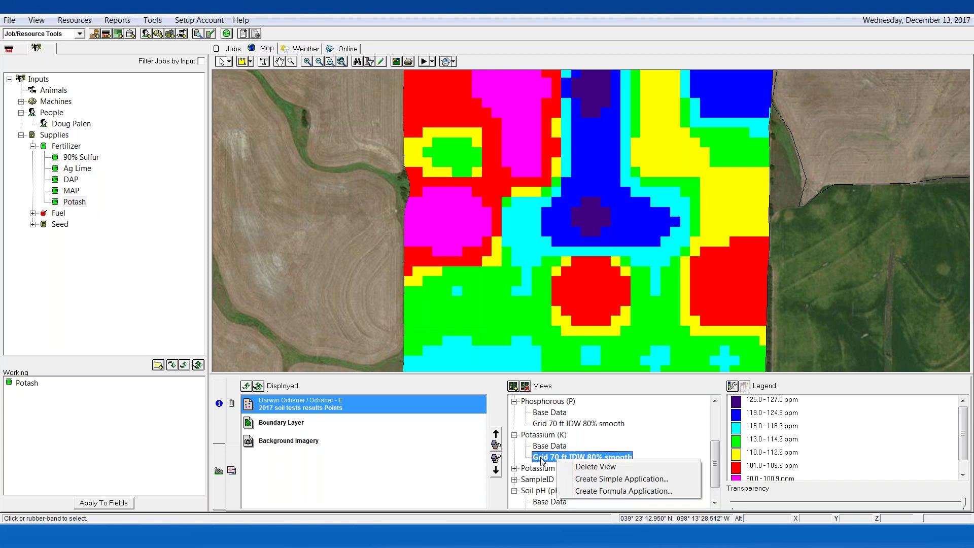
{"action": "left_click", "coordinate": [617, 492]}
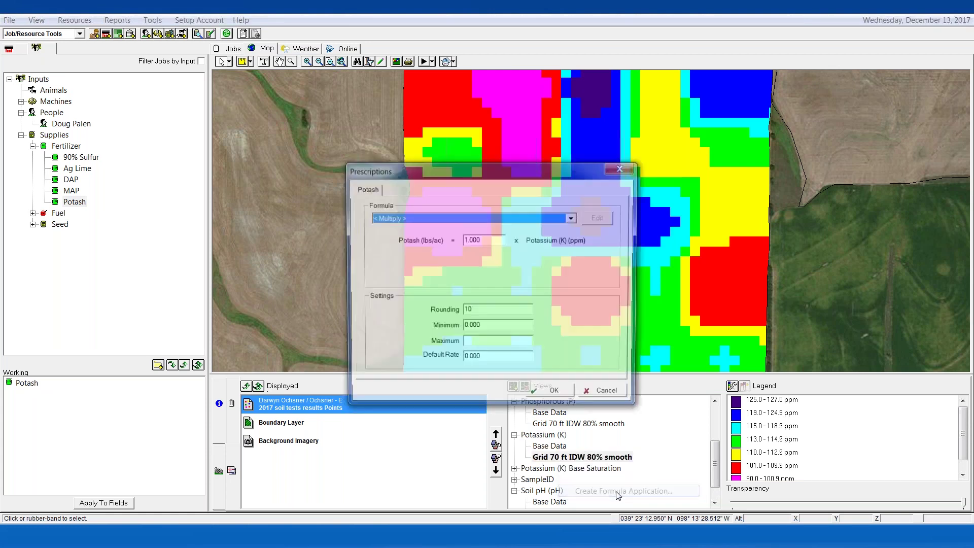
{"action": "left_click", "coordinate": [572, 221]}
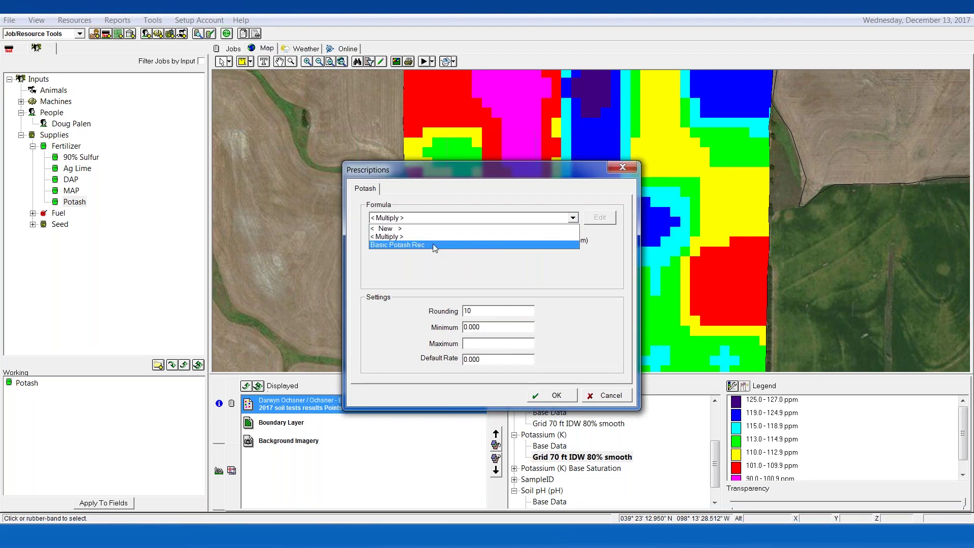
{"action": "left_click", "coordinate": [396, 245]}
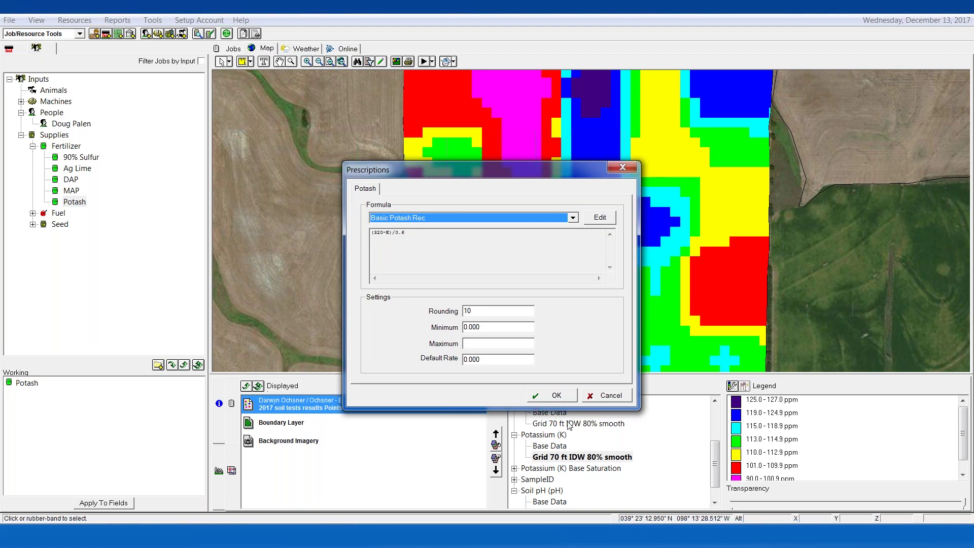
{"action": "left_click", "coordinate": [555, 396]}
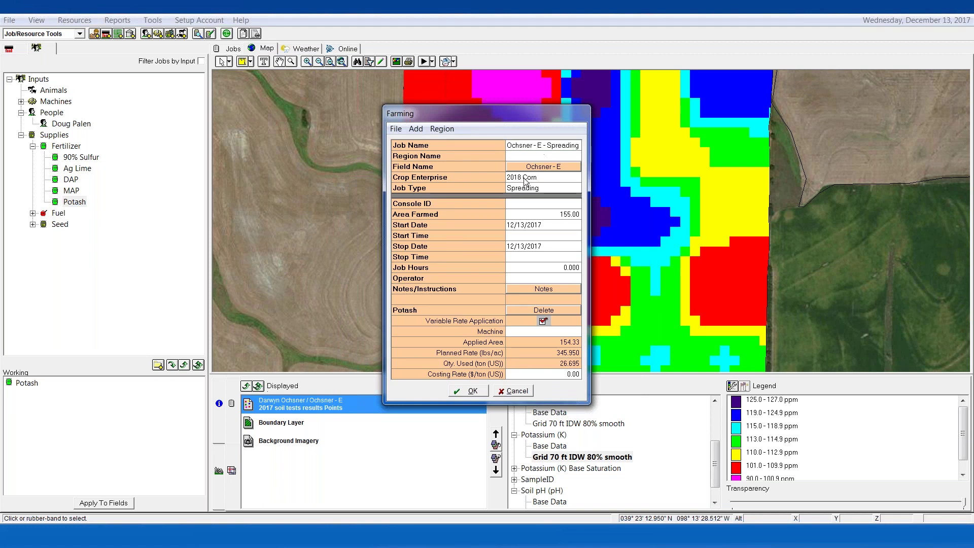
Append "- Potash" to the spreading job's name and confirm the job details.
{"action": "left_click", "coordinate": [558, 145]}
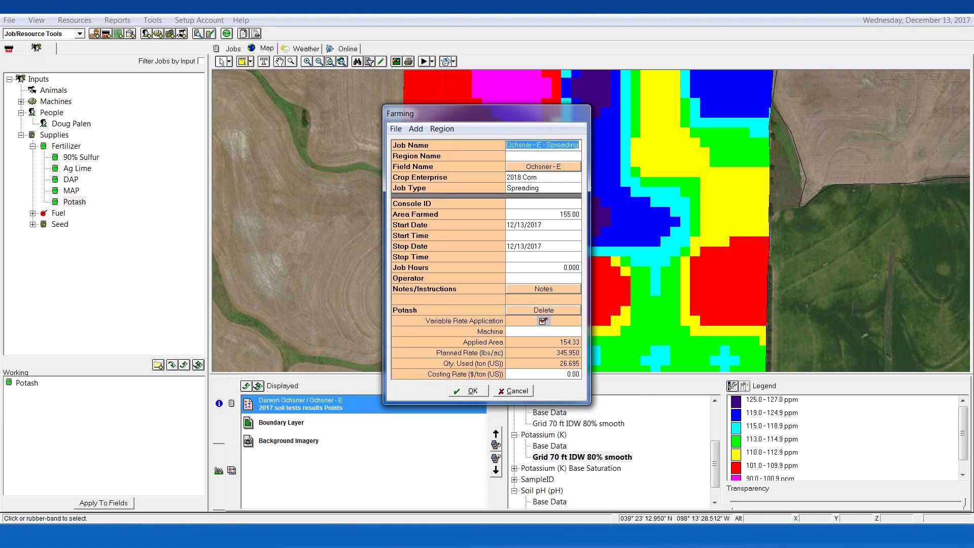
{"action": "key", "text": "End"}
{"action": "type", "text": "-"}
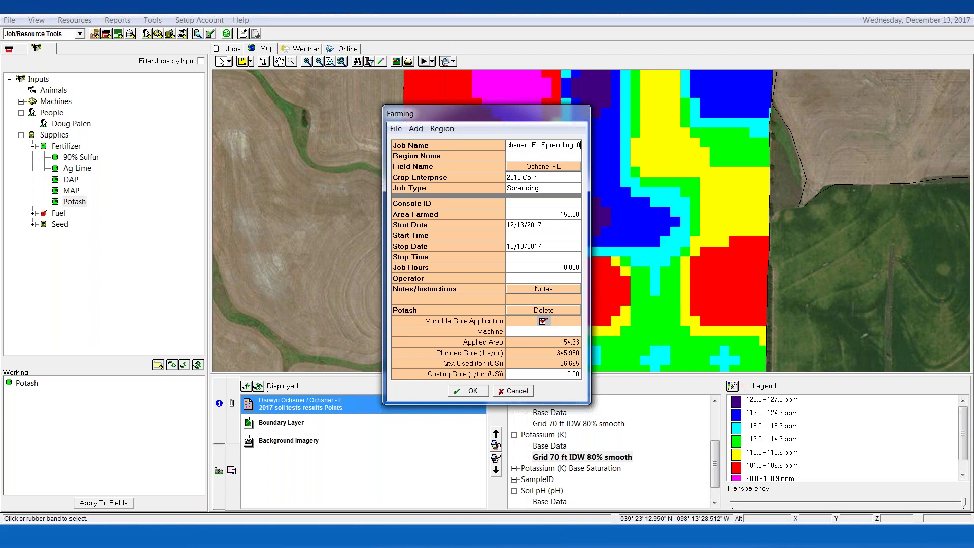
{"action": "type", "text": " Potash"}
{"action": "left_click", "coordinate": [470, 392]}
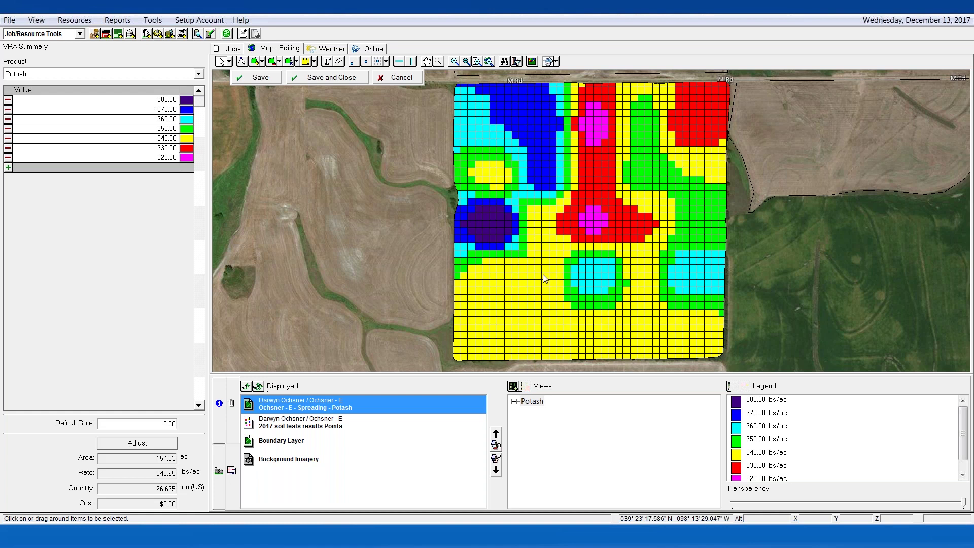
Save the variable-rate Potash map and close its editing.
{"action": "left_click", "coordinate": [334, 78]}
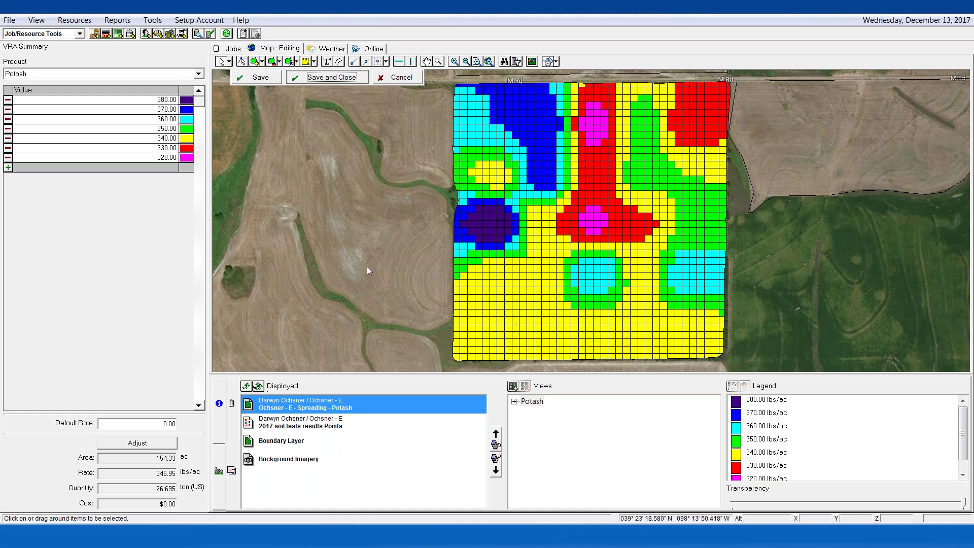
{"action": "left_click", "coordinate": [530, 329]}
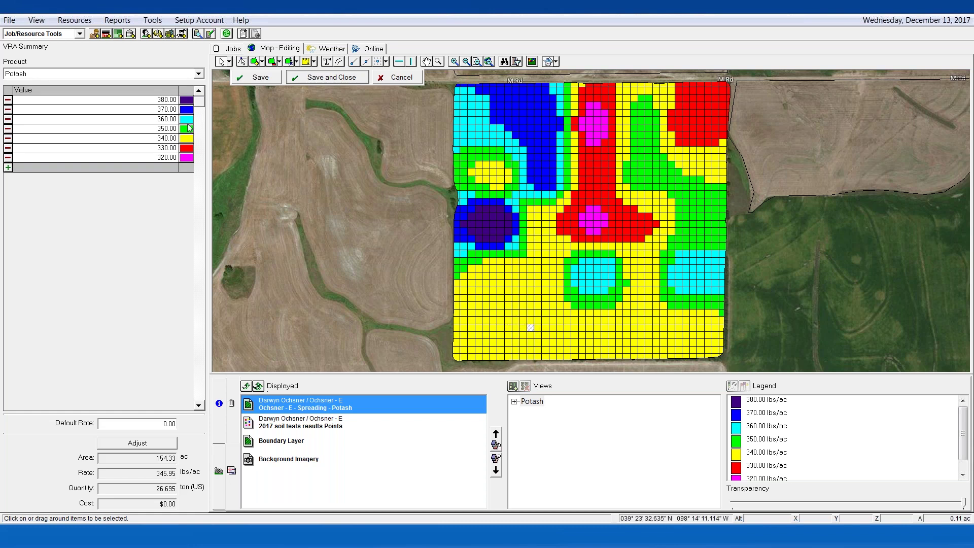
{"action": "left_click", "coordinate": [431, 261]}
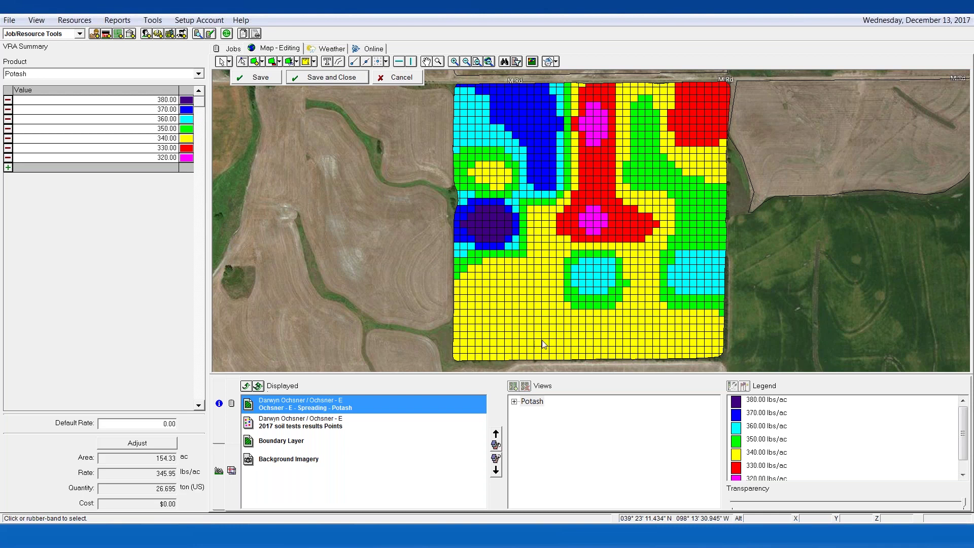
{"action": "left_click", "coordinate": [330, 79]}
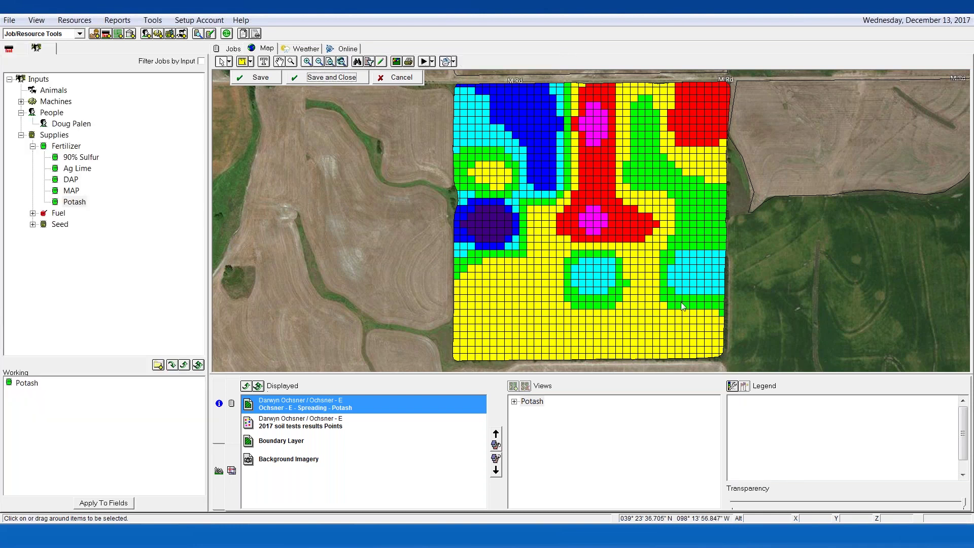
Check the new Potash spreading job in the jobs list and return to the map.
{"action": "left_click", "coordinate": [241, 52]}
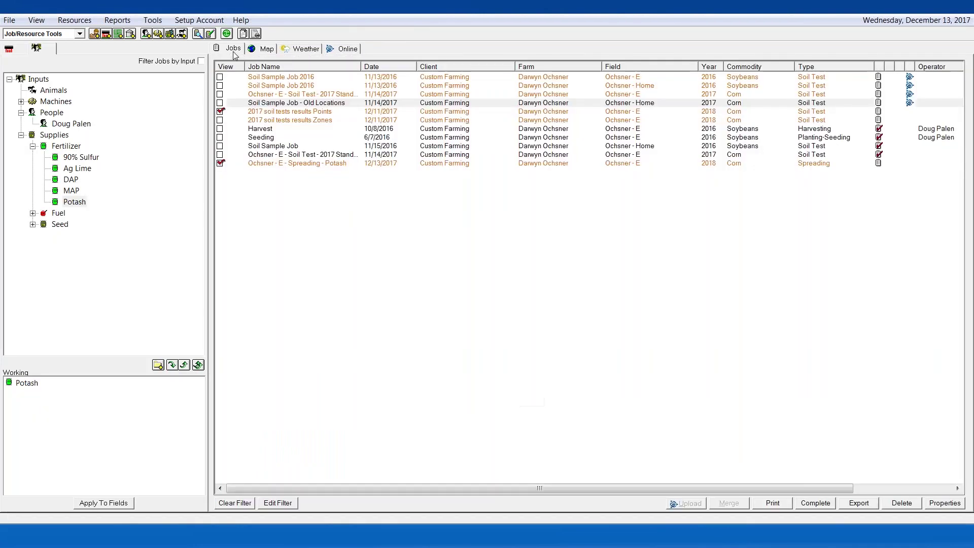
{"action": "left_click", "coordinate": [335, 176]}
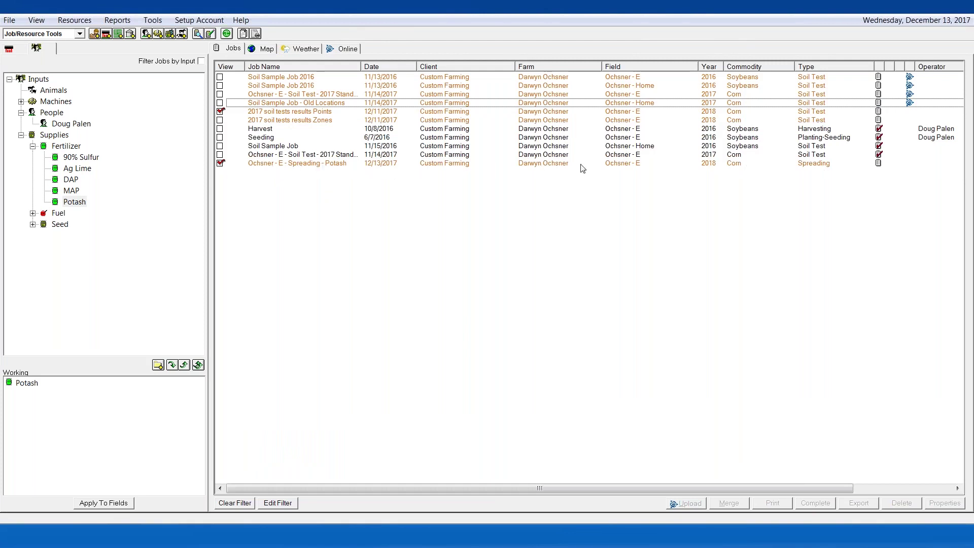
{"action": "left_click", "coordinate": [267, 48]}
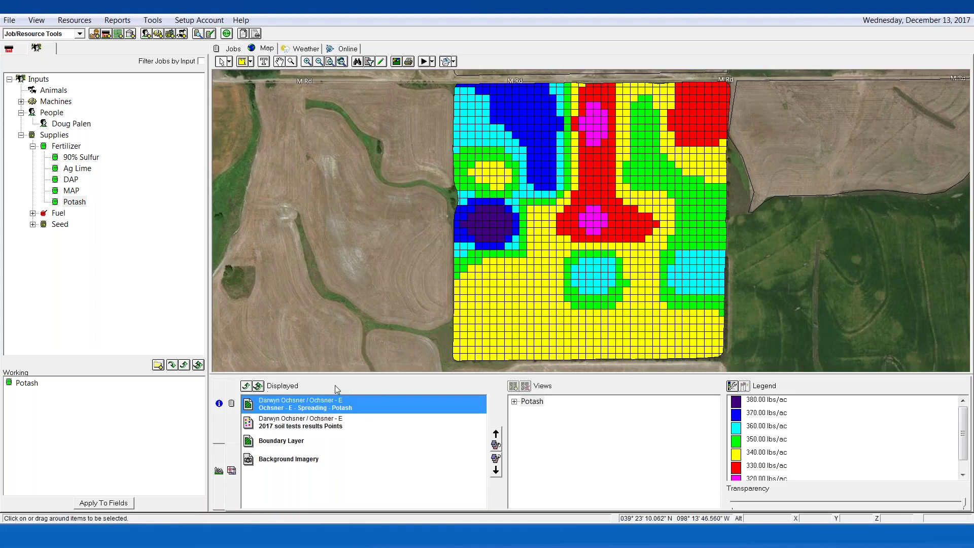
Remove the Potash spreading job from the displayed layers and show the Soil pH (pH) 70 ft grid view of the 2017 soil test.
{"action": "left_click", "coordinate": [246, 387]}
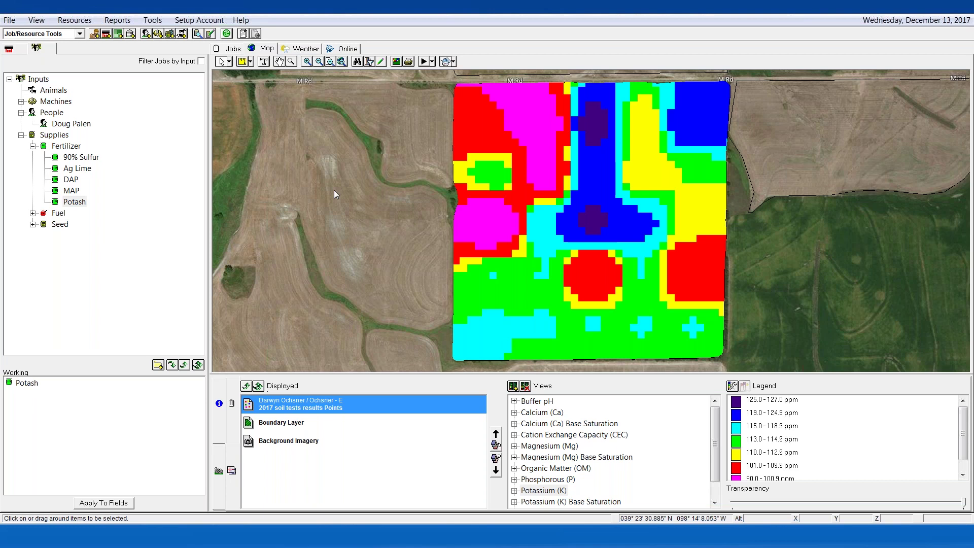
{"action": "scroll", "coordinate": [704, 472], "scroll_direction": "down", "scroll_amount": 1}
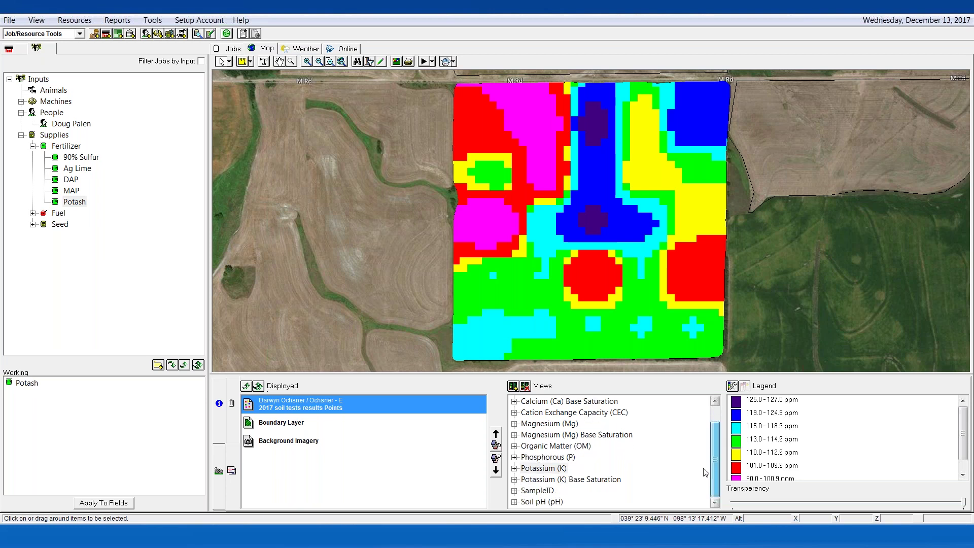
{"action": "double_click", "coordinate": [547, 502]}
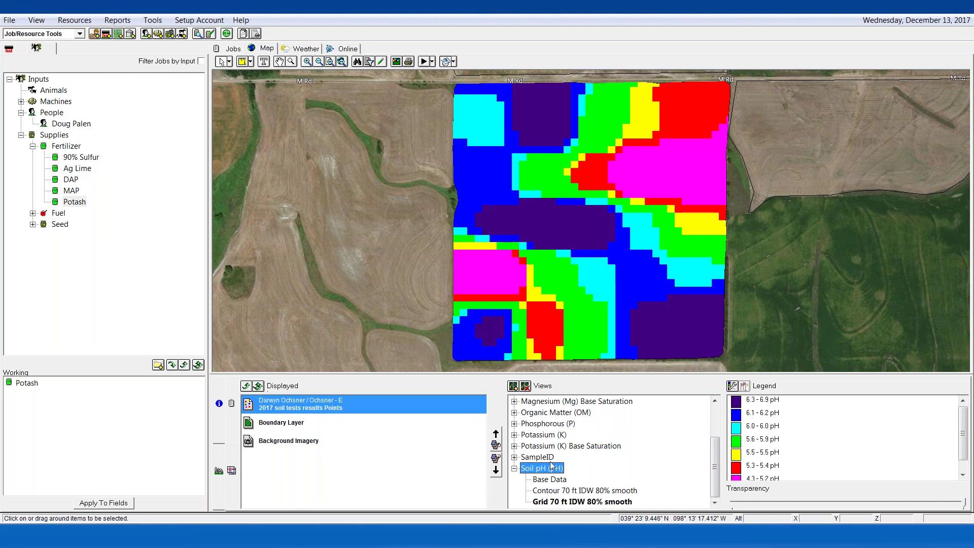
Start a new VRA formula named "Lime based on pH".
{"action": "left_click", "coordinate": [81, 21]}
{"action": "left_click", "coordinate": [91, 225]}
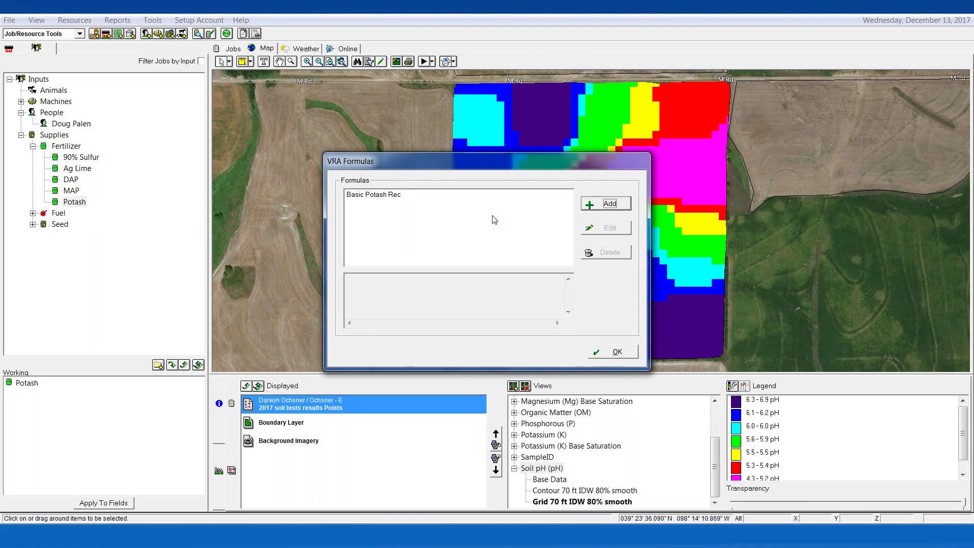
{"action": "left_click", "coordinate": [601, 206]}
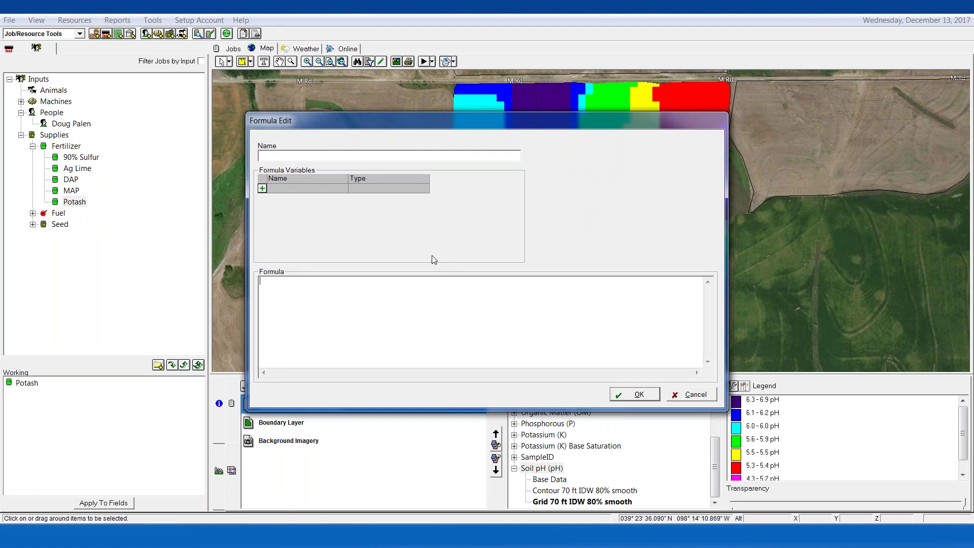
{"action": "left_click", "coordinate": [280, 154]}
{"action": "type", "text": "Lime based on pH"}
Add a formula variable named pH with the type Soil pH (pH).
{"action": "left_click", "coordinate": [262, 188]}
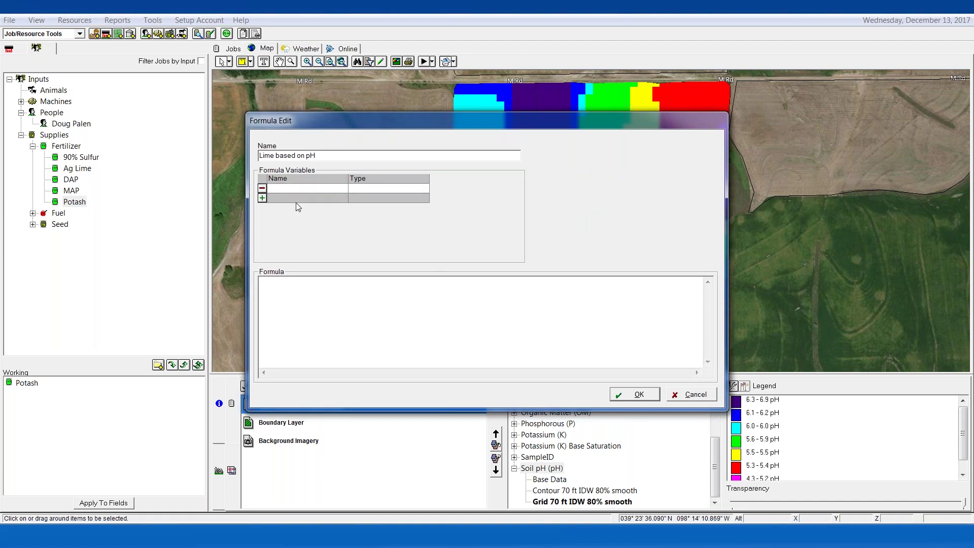
{"action": "left_click", "coordinate": [373, 190]}
{"action": "left_click", "coordinate": [423, 189]}
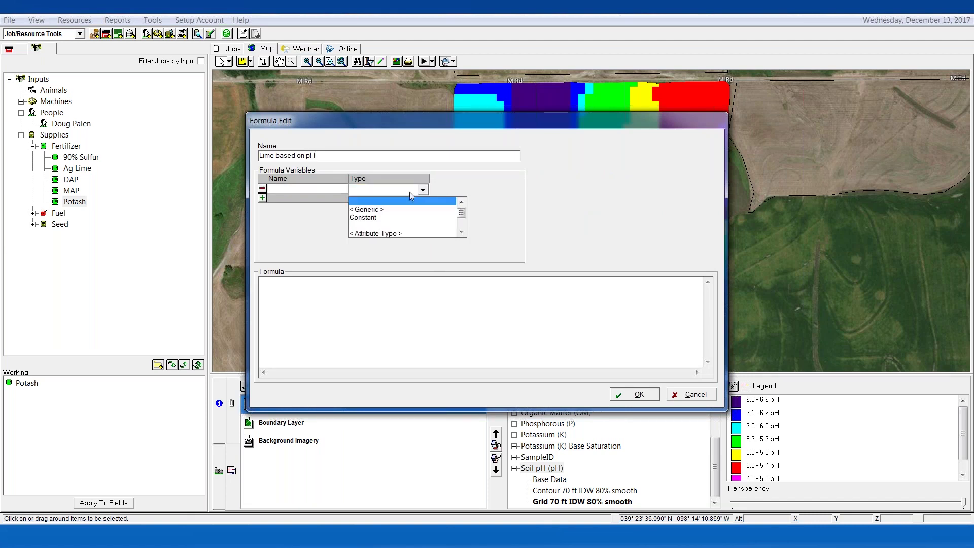
{"action": "left_click", "coordinate": [405, 197]}
{"action": "left_click", "coordinate": [424, 190]}
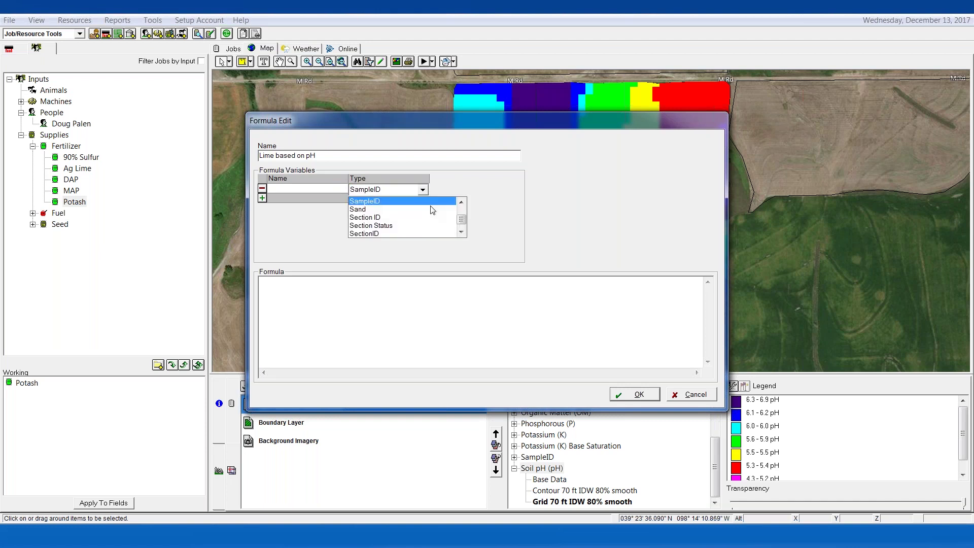
{"action": "left_click_drag", "start_coordinate": [462, 234], "coordinate": [461, 234]}
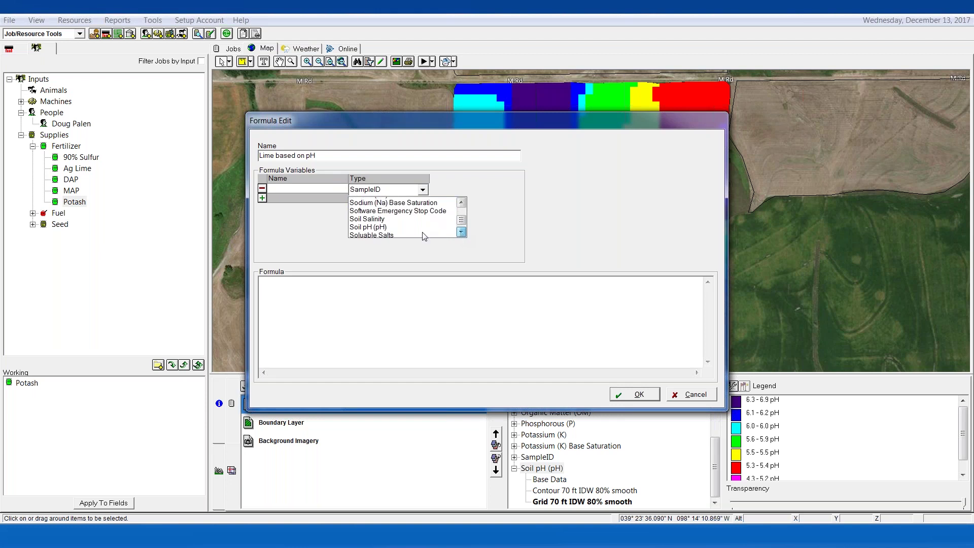
{"action": "left_click", "coordinate": [378, 225]}
{"action": "left_click", "coordinate": [285, 191]}
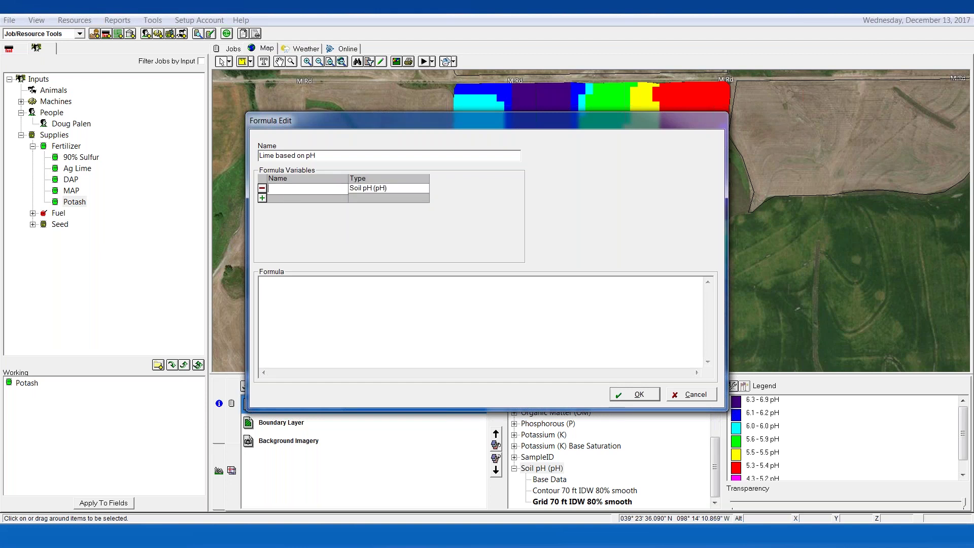
{"action": "type", "text": "pH"}
Enter the formula's first conditions on separate lines: pH<=5.0?3.0:, pH<=5.5?2.5: and pH<=5.9?2.0:.
{"action": "left_click", "coordinate": [308, 301]}
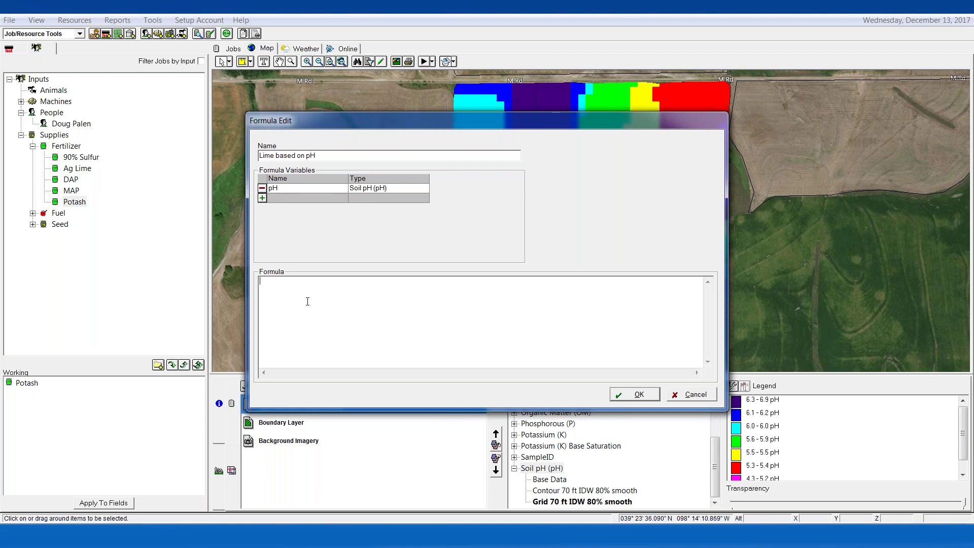
{"action": "left_click", "coordinate": [290, 187]}
{"action": "left_click", "coordinate": [295, 296]}
{"action": "type", "text": "0?3.0"}
{"action": "type", "text": "pH<=5.0?3.0: pH<"}
{"action": "type", "text": "=5.5"}
{"action": "type", "text": "?"}
{"action": "type", "text": "2.5: "}
{"action": "type", "text": "p"}
{"action": "type", "text": "H<="}
{"action": "type", "text": "5.9"}
{"action": "type", "text": "?"}
{"action": "type", "text": "2."}
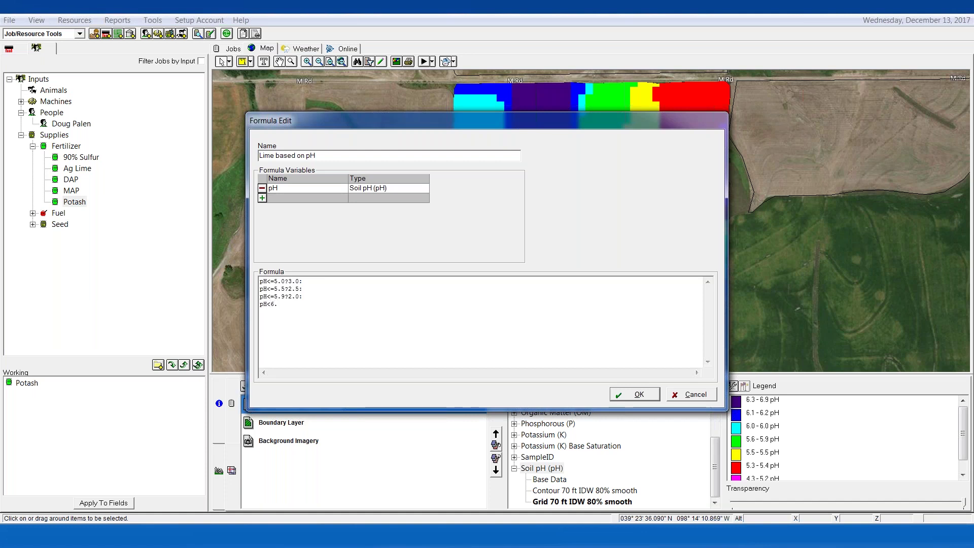
Add the lines pH<=6.2?1.5:, pH<=6.5?1.0:, pH<=6.7?0.5: and a final 0, and save the formula.
{"action": "key", "text": "BackSpace"}
{"action": "key", "text": "BackSpace"}
{"action": "type", "text": "6.2?1.5:"}
{"action": "key", "text": "Return"}
{"action": "type", "text": "pH<=6.5?1.0:"}
{"action": "key", "text": "Return"}
{"action": "type", "text": "p"}
{"action": "type", "text": "H<="}
{"action": "type", "text": "6.7?"}
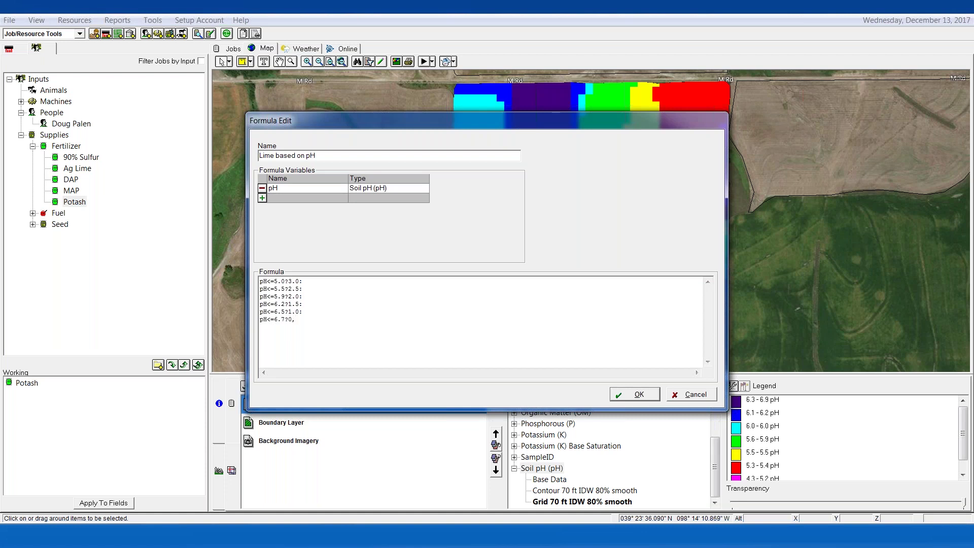
{"action": "type", "text": "0,5"}
{"action": "type", "text": "0"}
{"action": "left_click", "coordinate": [629, 398]}
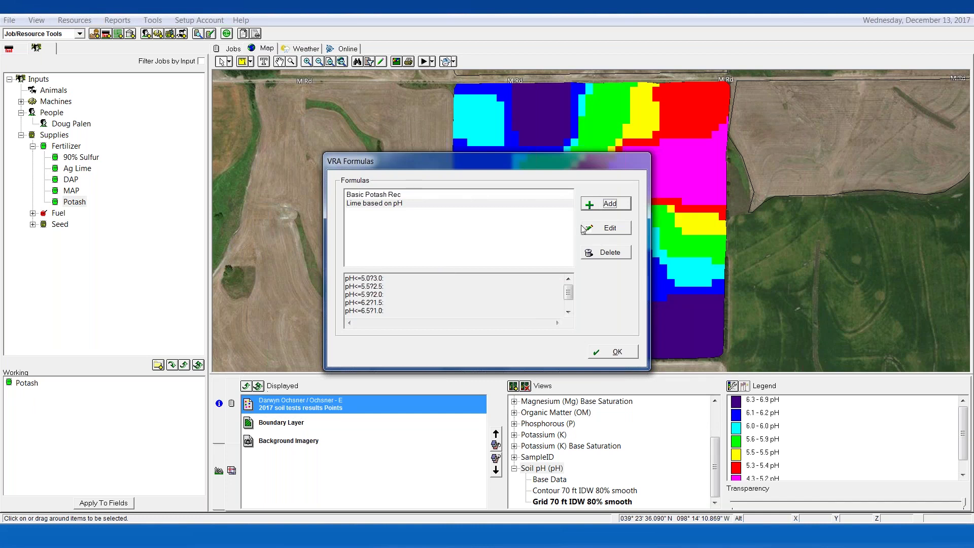
Reopen the Lime based on pH formula and try to save it without the colon after 0.5.
{"action": "left_click", "coordinate": [620, 228]}
{"action": "left_click", "coordinate": [318, 323]}
{"action": "key", "text": "BackSpace"}
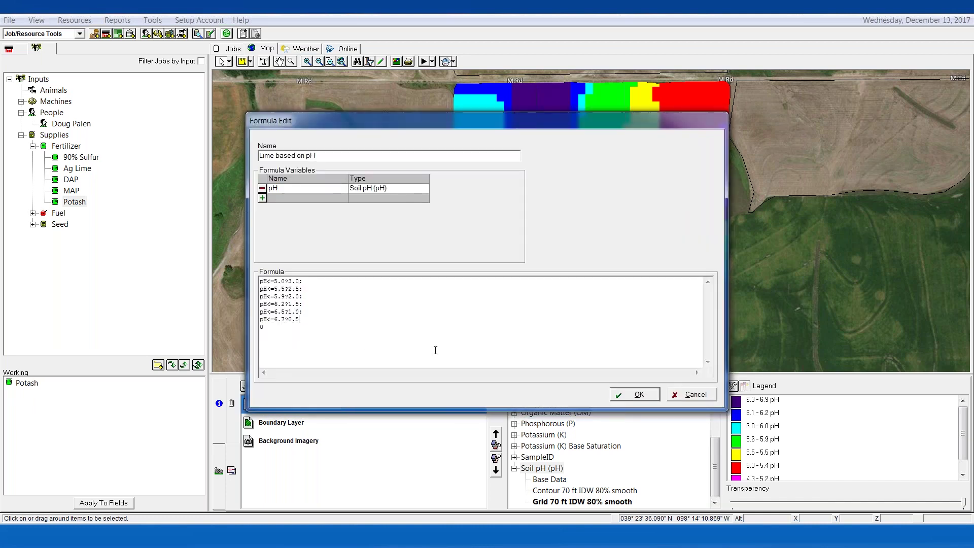
{"action": "left_click", "coordinate": [634, 395]}
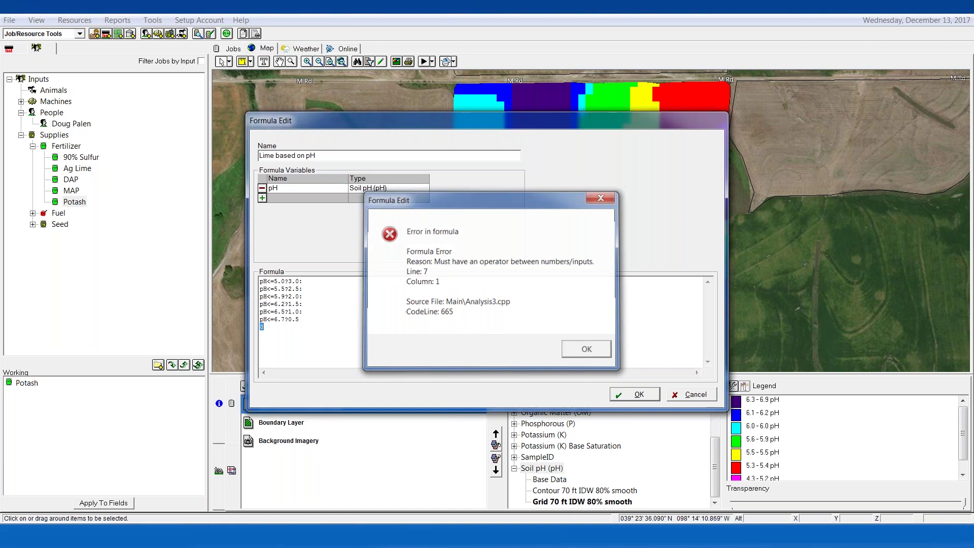
{"action": "left_click", "coordinate": [587, 351]}
Restore the colon after pH<=6.7?0.5, save the formula and close the VRA formulas.
{"action": "left_click", "coordinate": [306, 321]}
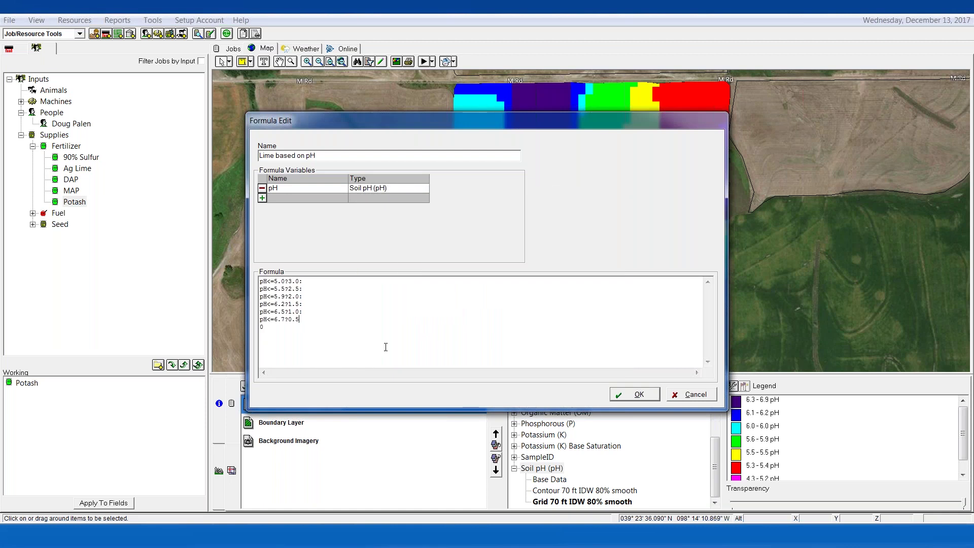
{"action": "type", "text": ":"}
{"action": "left_click", "coordinate": [630, 397]}
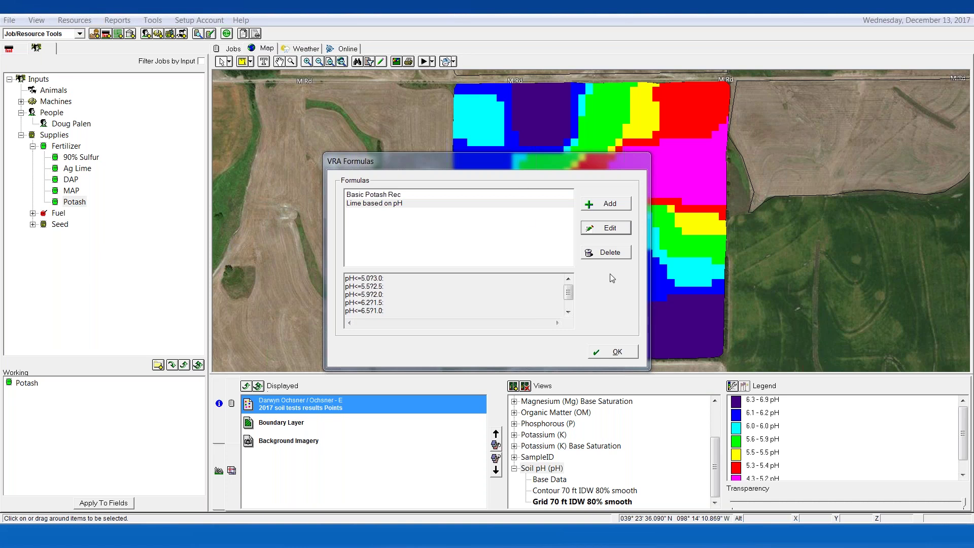
{"action": "left_click", "coordinate": [617, 354]}
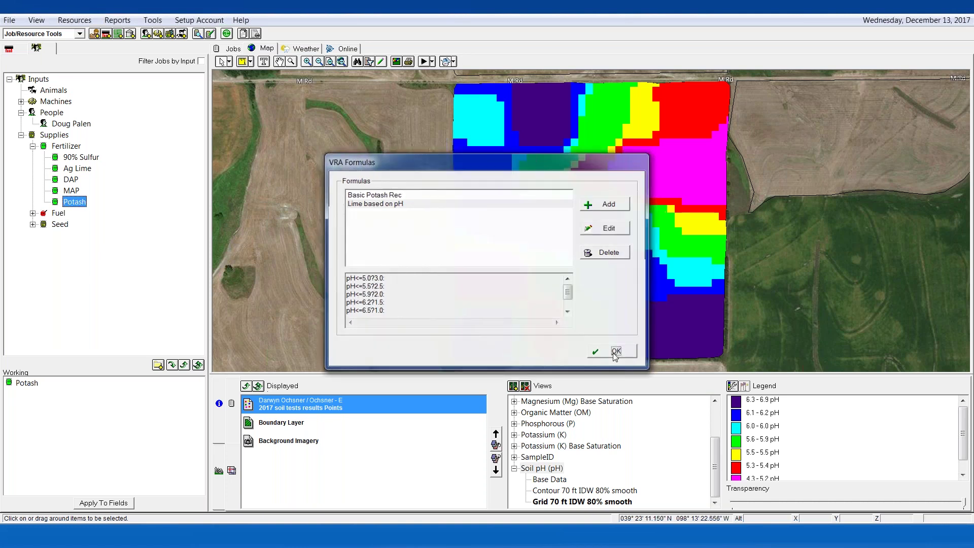
Replace Potash with Ag Lime in the working supplies.
{"action": "left_click", "coordinate": [577, 501]}
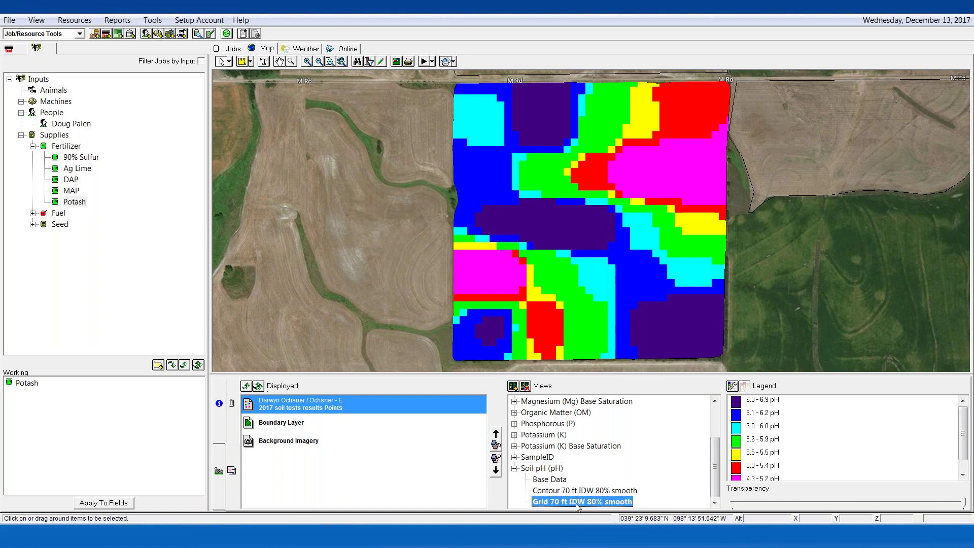
{"action": "double_click", "coordinate": [31, 387]}
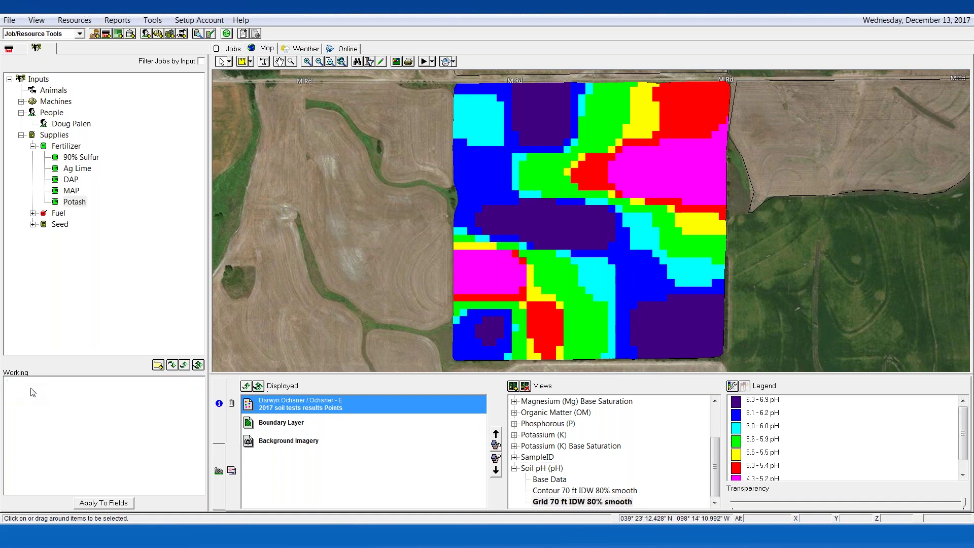
{"action": "double_click", "coordinate": [84, 169]}
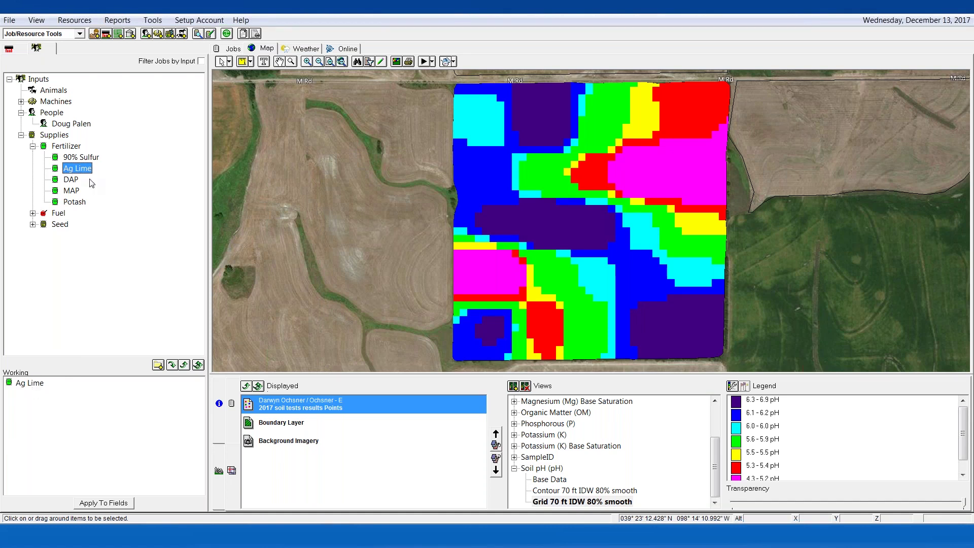
Create a formula application from the Soil pH 70 ft grid view for Ag Lime using the Lime based on pH formula.
{"action": "right_click", "coordinate": [560, 503]}
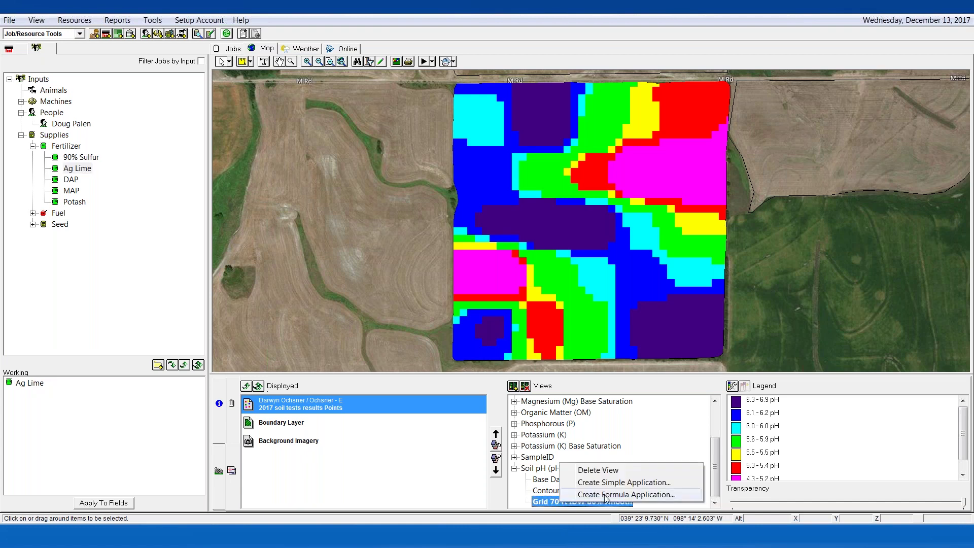
{"action": "left_click", "coordinate": [605, 495]}
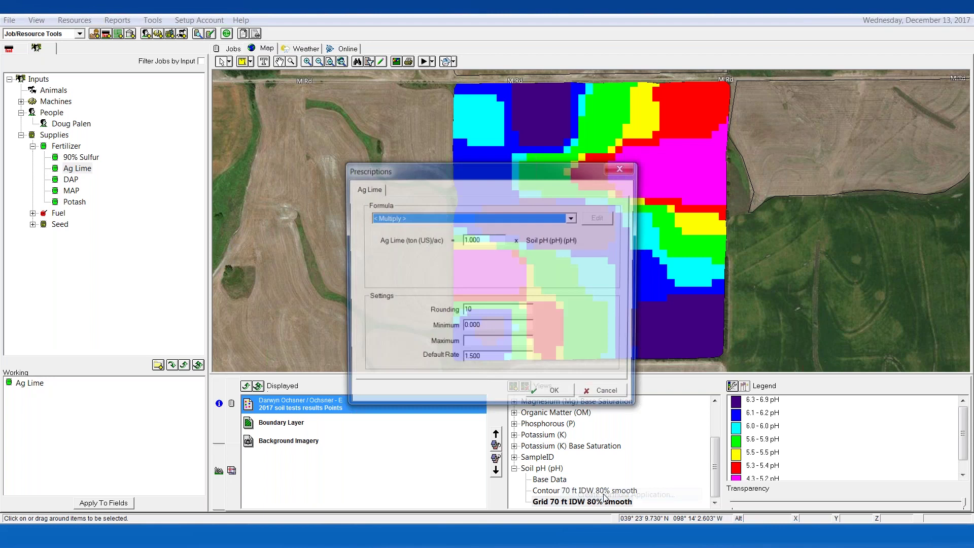
{"action": "left_click", "coordinate": [432, 220]}
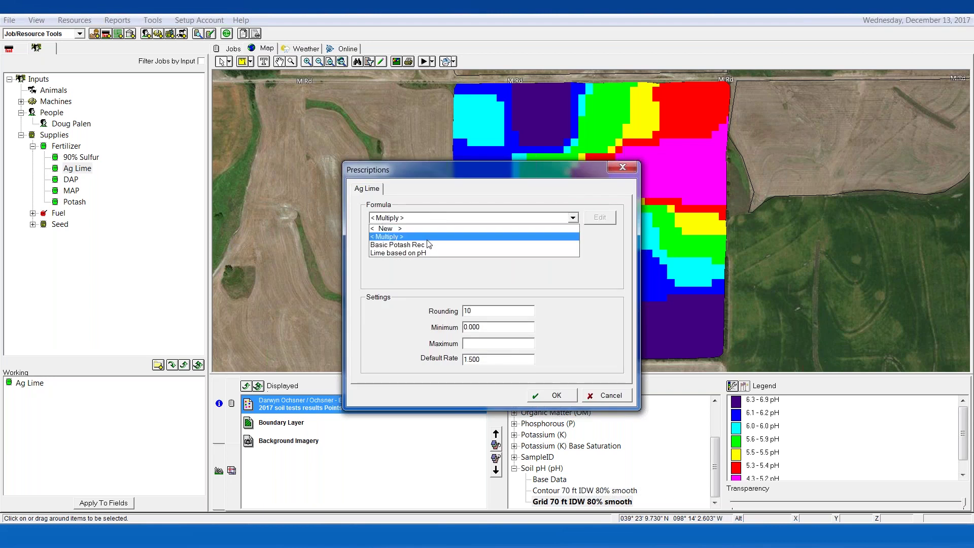
{"action": "left_click", "coordinate": [405, 253]}
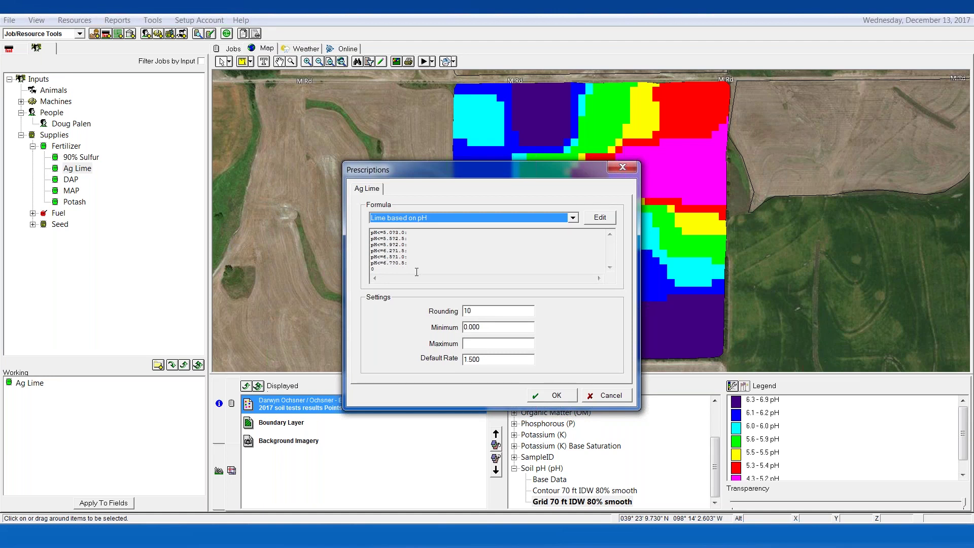
Set the Ag Lime prescription's rounding to .5 and its maximum to 3.00, and accept the prescription.
{"action": "left_click", "coordinate": [464, 311]}
{"action": "double_click", "coordinate": [466, 311]}
{"action": "type", "text": ".5"}
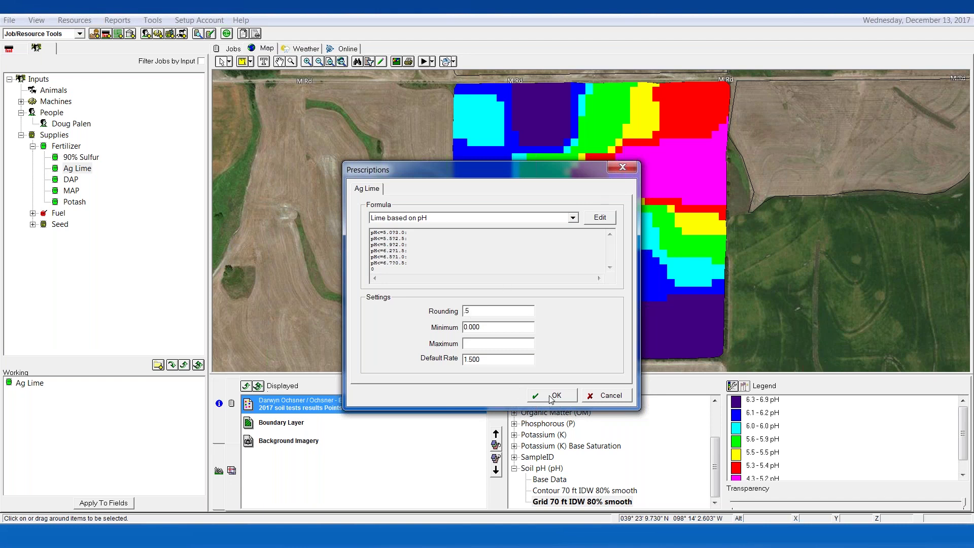
{"action": "left_click", "coordinate": [480, 344]}
{"action": "type", "text": "3.00"}
{"action": "left_click", "coordinate": [556, 396]}
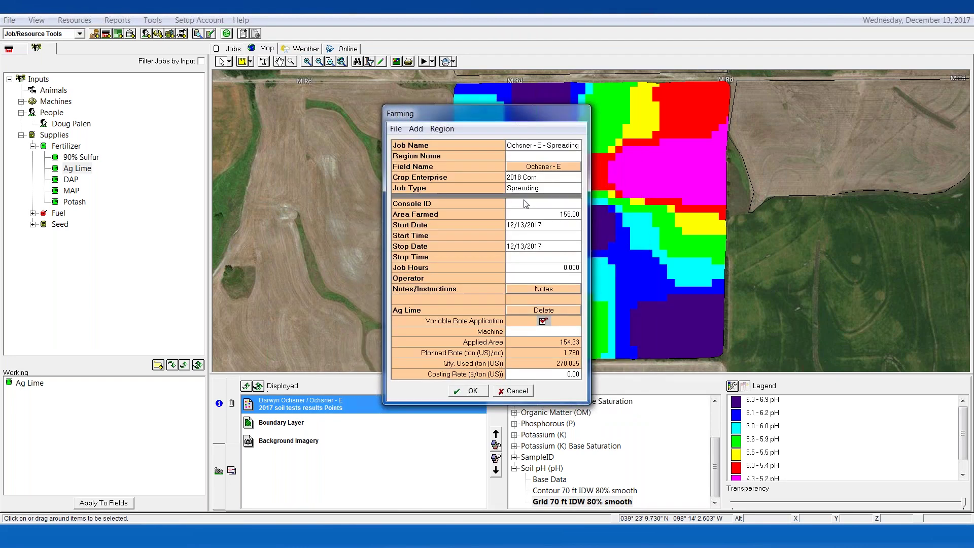
Append "- Lime 1" to the spreading job's name, create the job, and save and close its rate map.
{"action": "left_click", "coordinate": [549, 147]}
{"action": "left_click", "coordinate": [572, 147]}
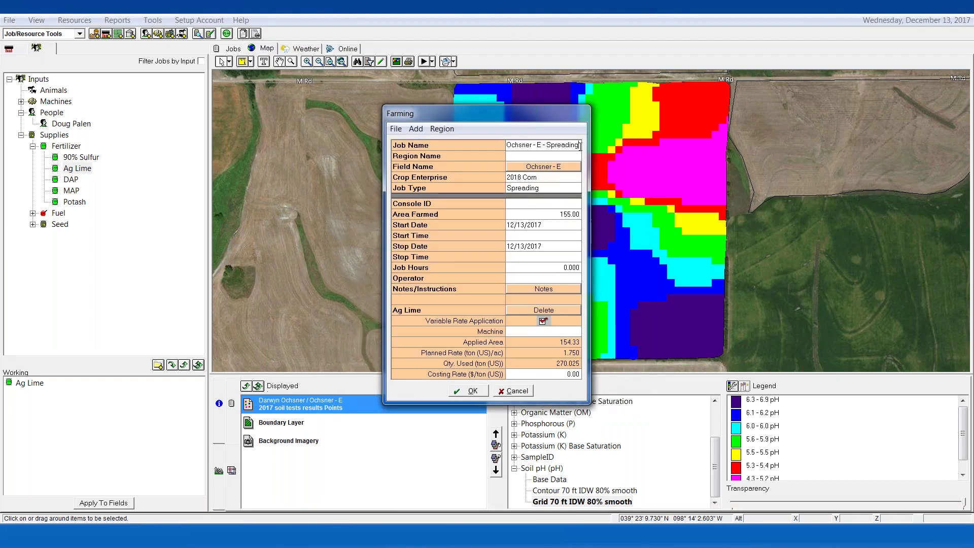
{"action": "type", "text": "- II"}
{"action": "key", "text": "BackSpace"}
{"action": "type", "text": "Line"}
{"action": "key", "text": "BackSpace"}
{"action": "type", "text": "me 1"}
{"action": "left_click", "coordinate": [466, 394]}
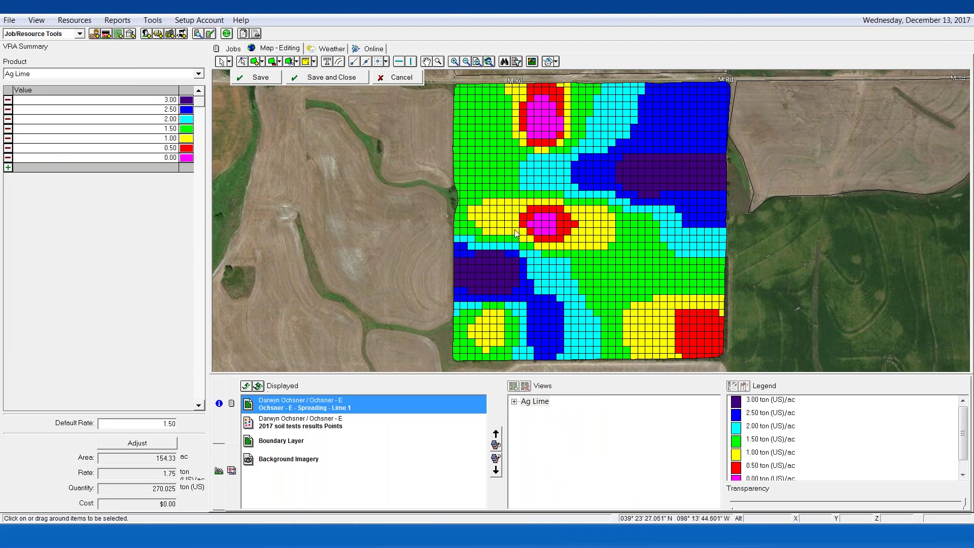
{"action": "left_click", "coordinate": [332, 79]}
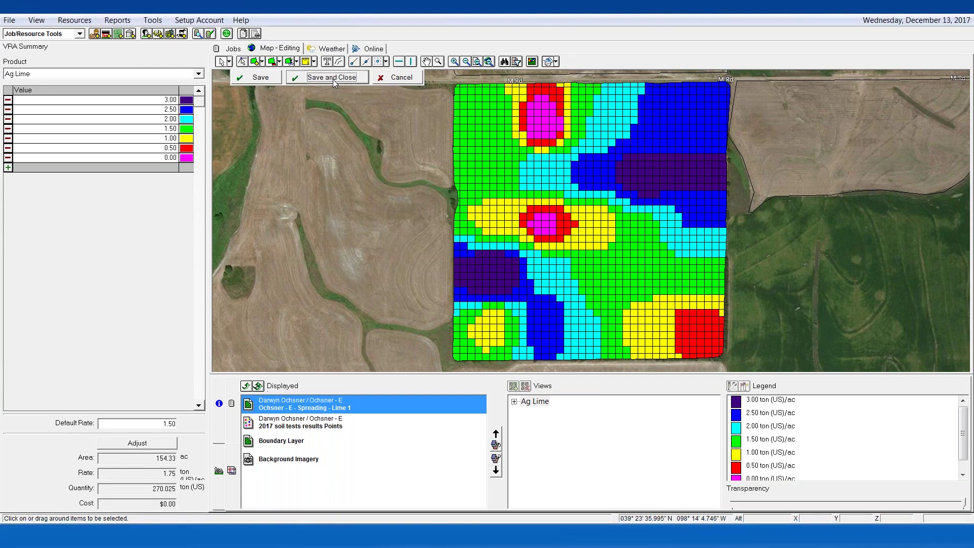
Check the lime job in the jobs list and remove its layer from the displayed map layers.
{"action": "left_click", "coordinate": [231, 49]}
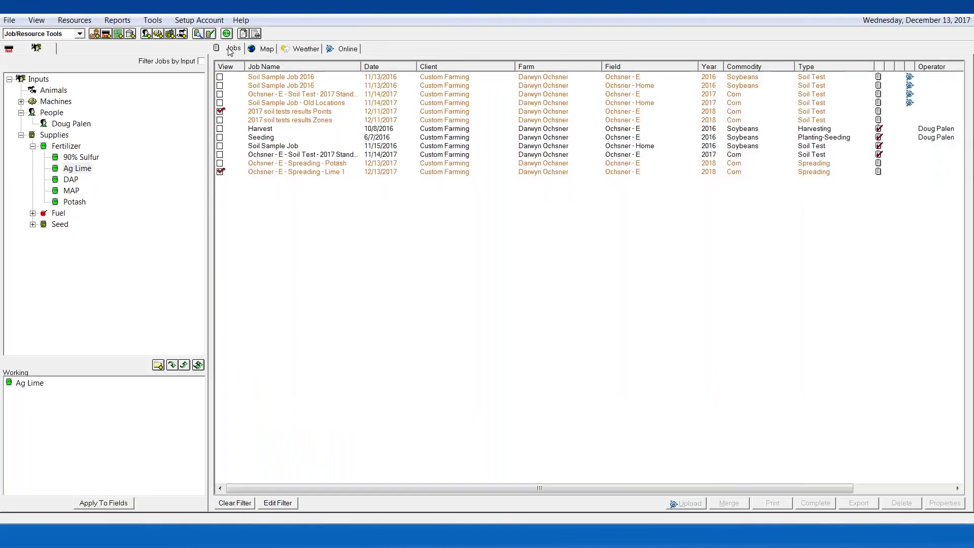
{"action": "left_click", "coordinate": [264, 49]}
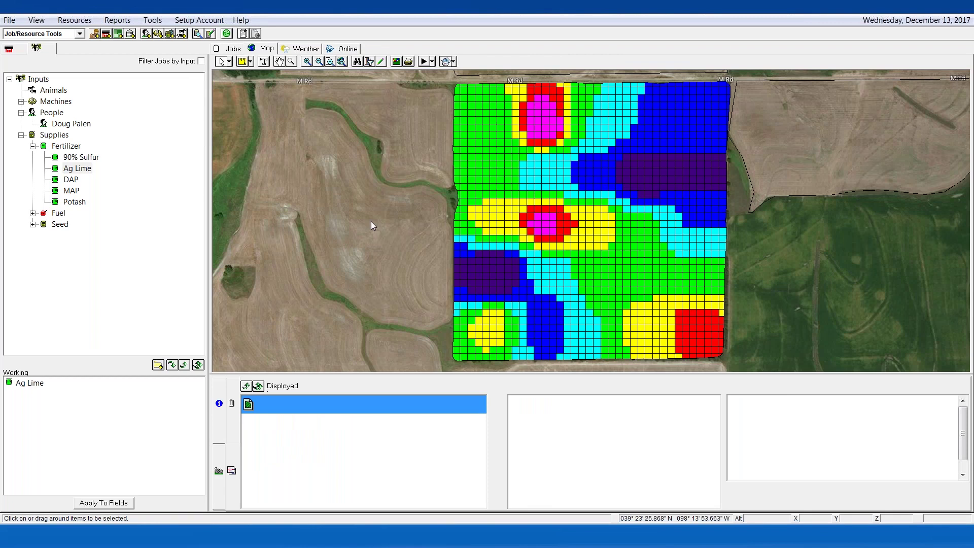
{"action": "left_click", "coordinate": [247, 386]}
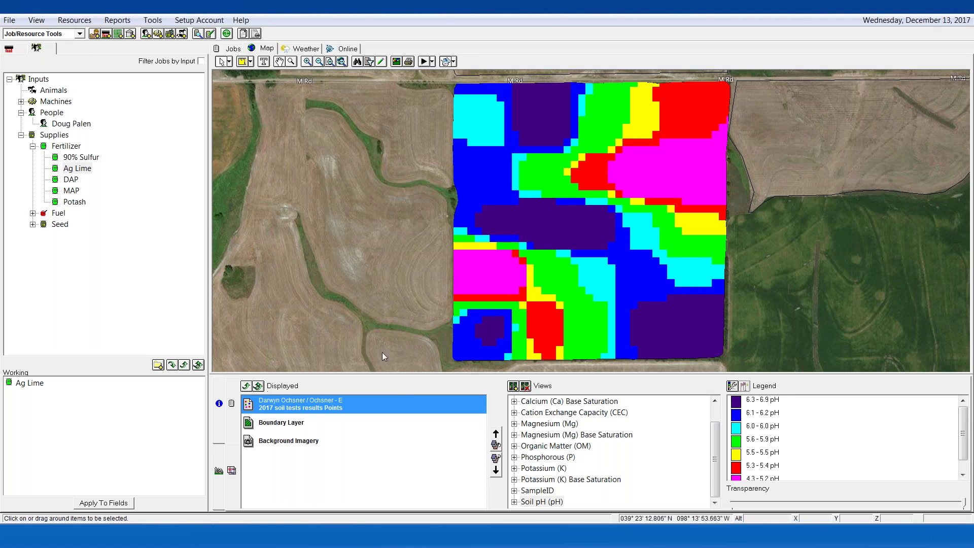
Create a formula application from the Cation Exchange Capacity 70 ft grid view and start a new formula for Ag Lime.
{"action": "left_click", "coordinate": [513, 501]}
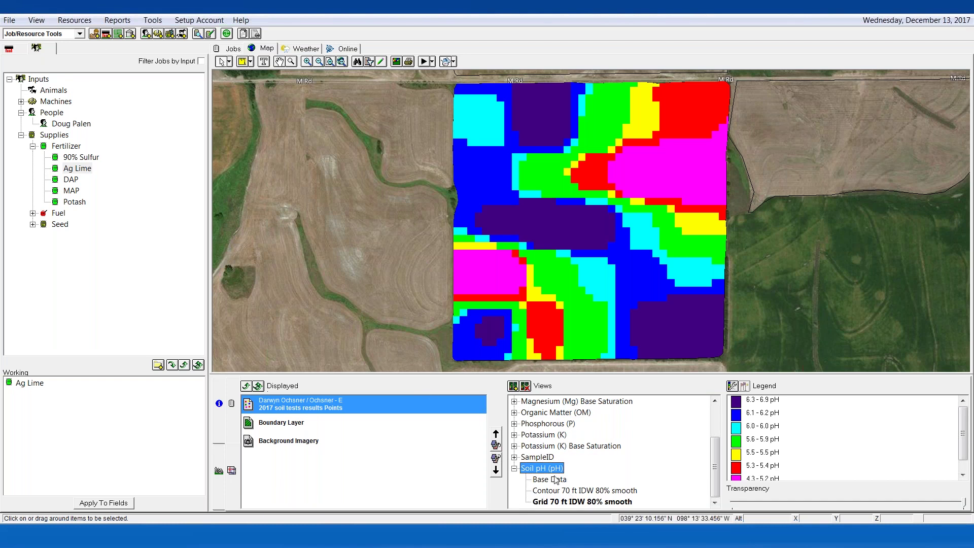
{"action": "left_click", "coordinate": [514, 468]}
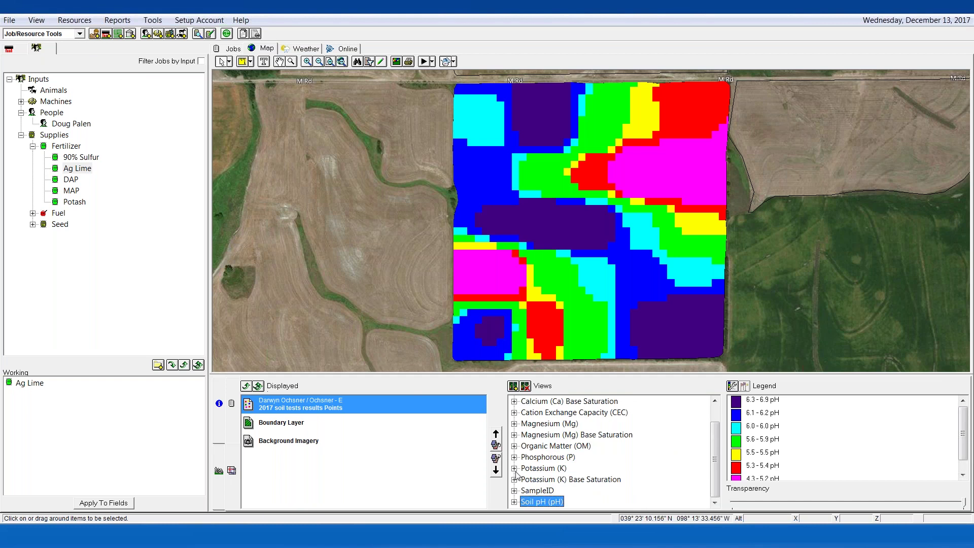
{"action": "left_click", "coordinate": [516, 413]}
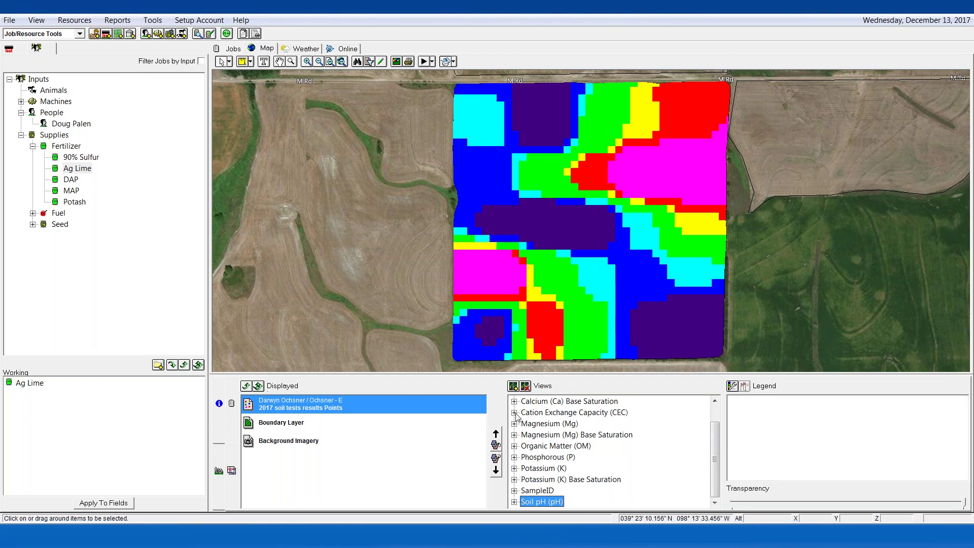
{"action": "right_click", "coordinate": [574, 437]}
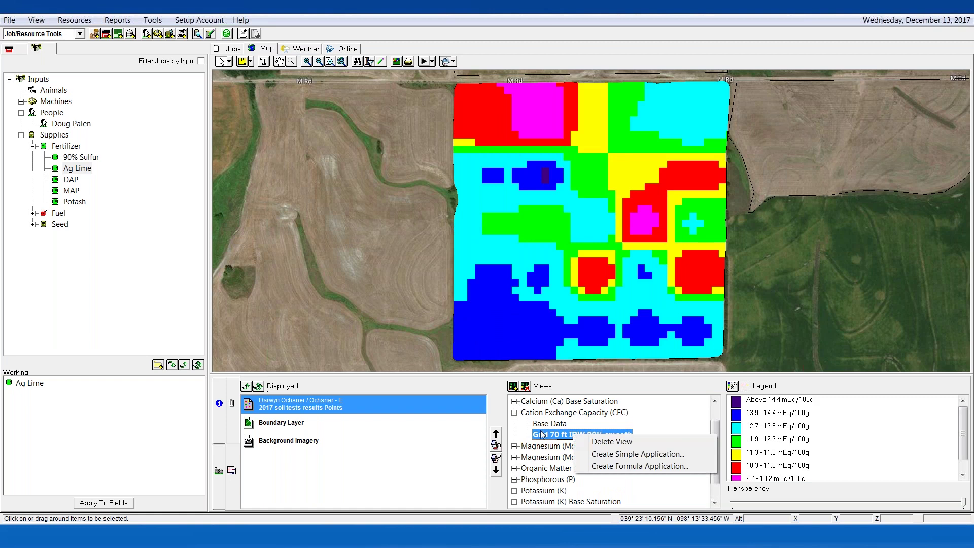
{"action": "left_click", "coordinate": [627, 467]}
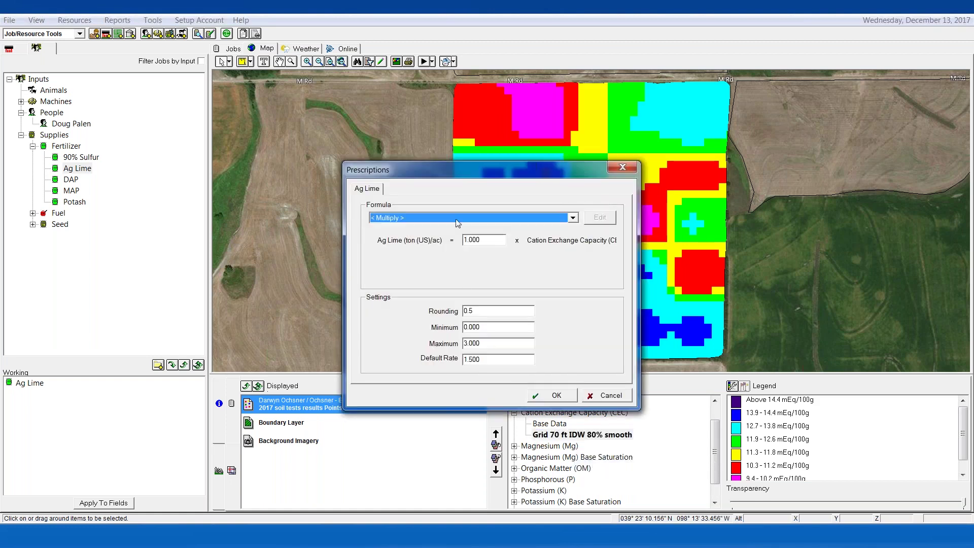
{"action": "left_click", "coordinate": [456, 218]}
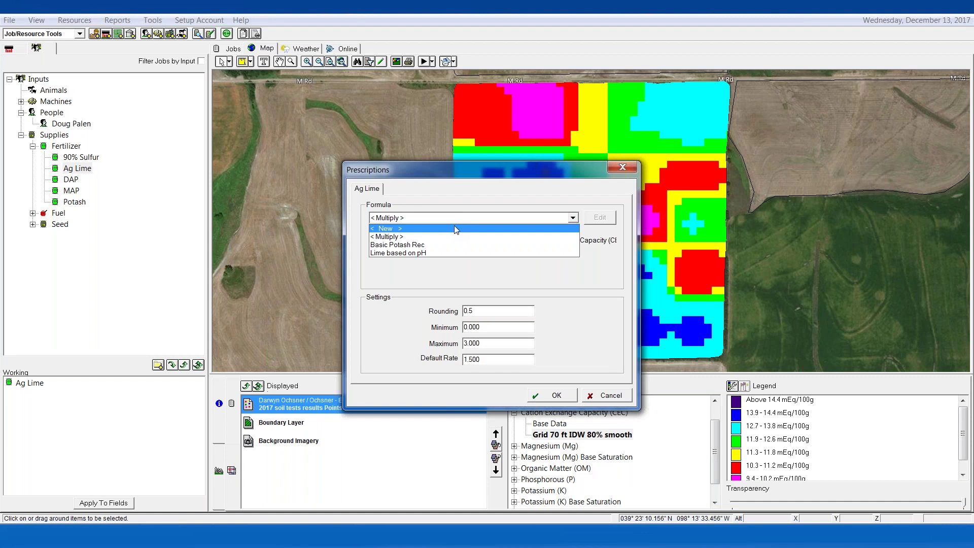
{"action": "left_click", "coordinate": [454, 228]}
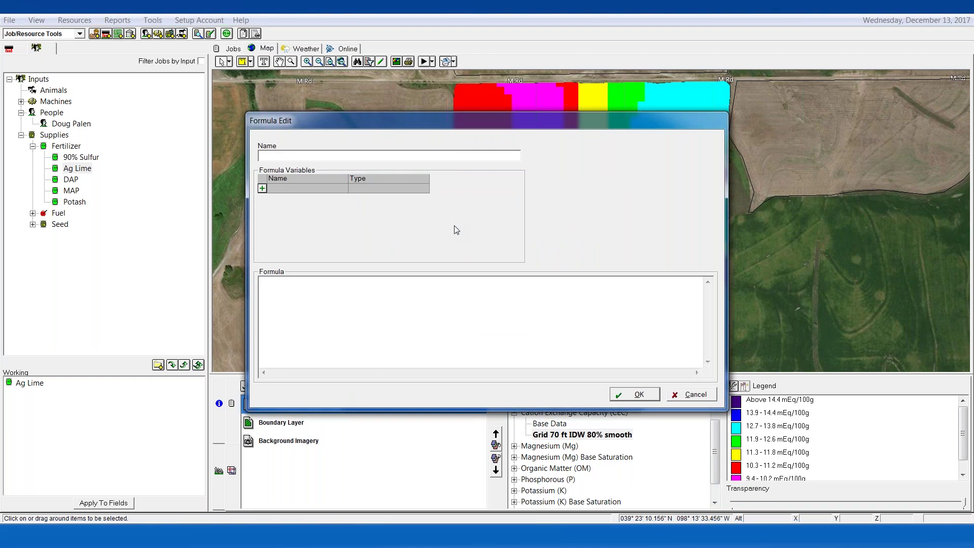
Name the formula "Lime Rec - CEC" and add two empty formula variables.
{"action": "left_click", "coordinate": [297, 156]}
{"action": "type", "text": "Lime Rec - CEC"}
{"action": "left_click", "coordinate": [262, 188]}
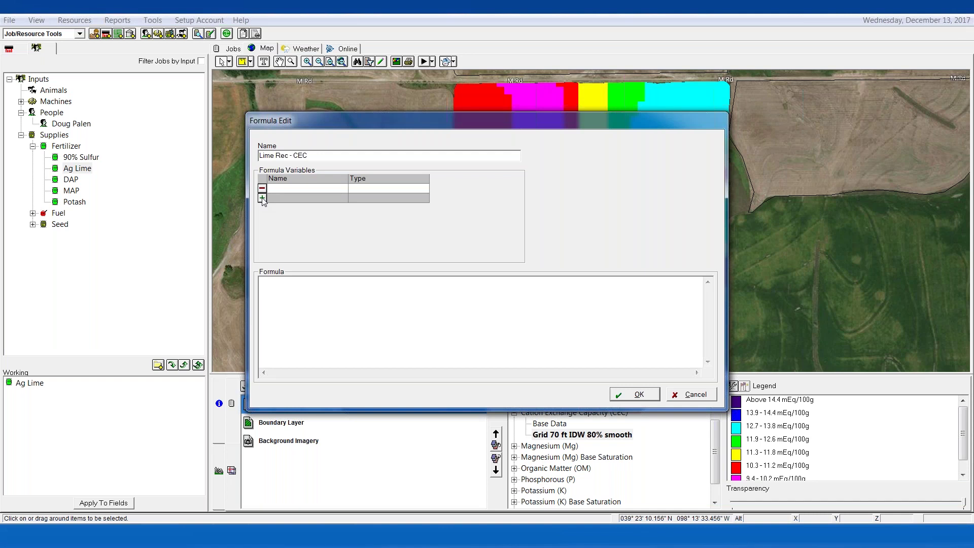
{"action": "left_click", "coordinate": [262, 199]}
Define the first variable as CEC with the type Cation Exchange Capacity (CEC).
{"action": "left_click", "coordinate": [396, 190]}
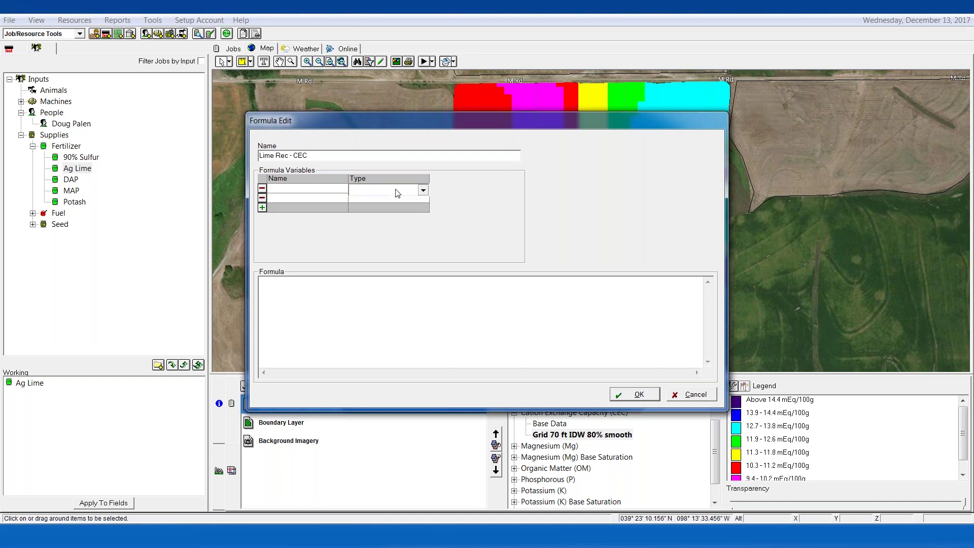
{"action": "left_click", "coordinate": [395, 190]}
{"action": "scroll", "coordinate": [446, 223], "scroll_direction": "down", "scroll_amount": 5}
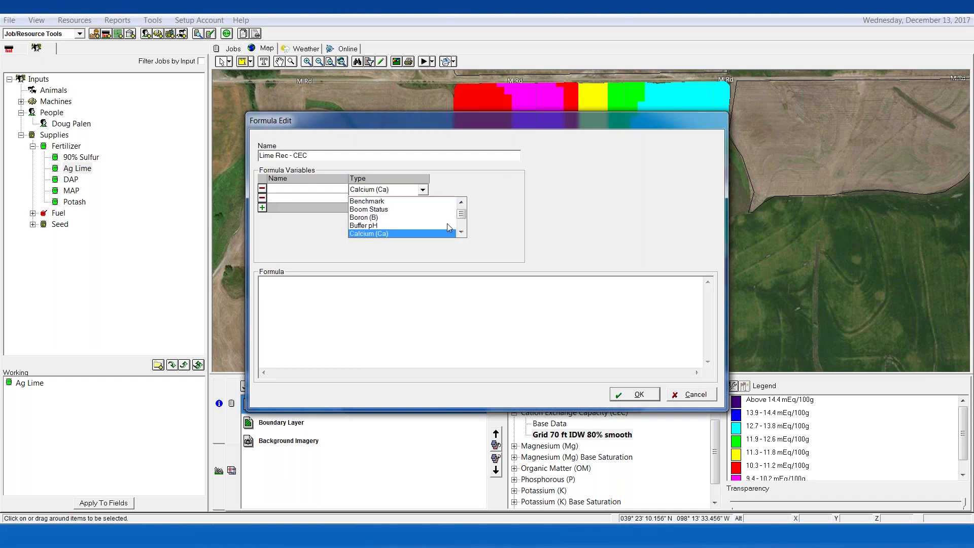
{"action": "scroll", "coordinate": [452, 234], "scroll_direction": "down", "scroll_amount": 3}
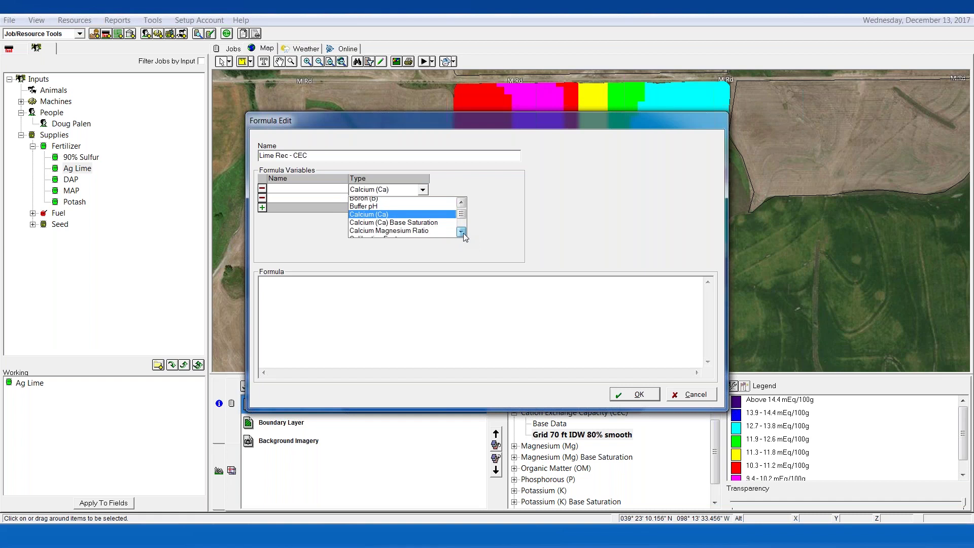
{"action": "left_click", "coordinate": [461, 232]}
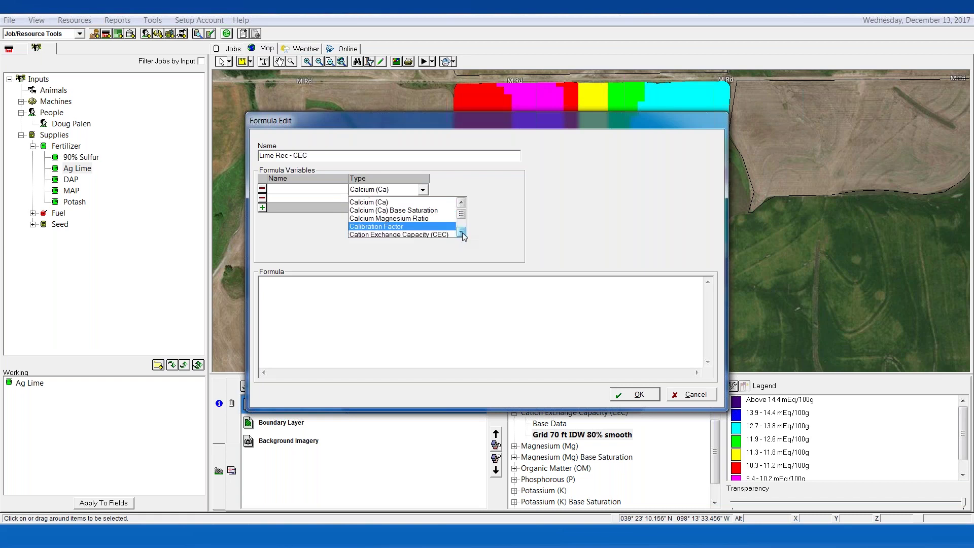
{"action": "left_click", "coordinate": [444, 223]}
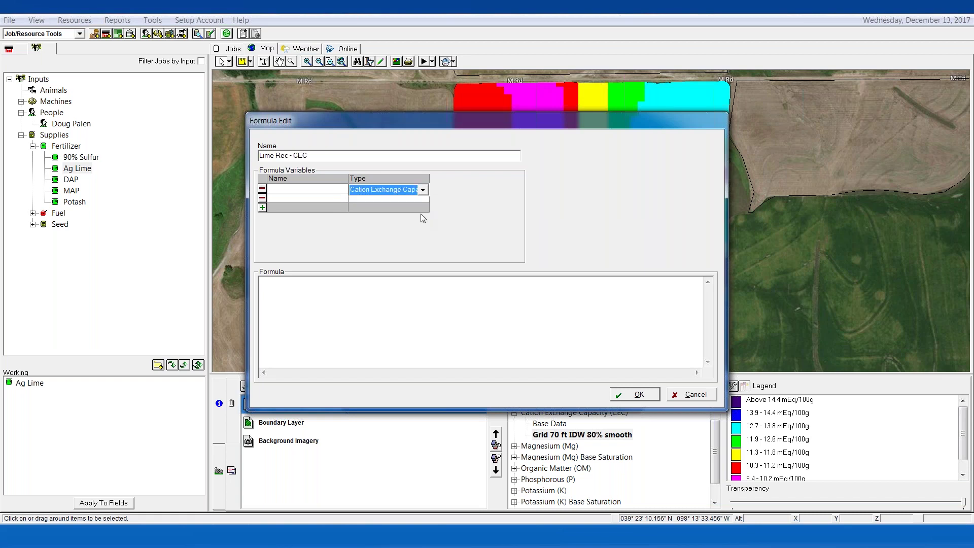
{"action": "left_click", "coordinate": [300, 189]}
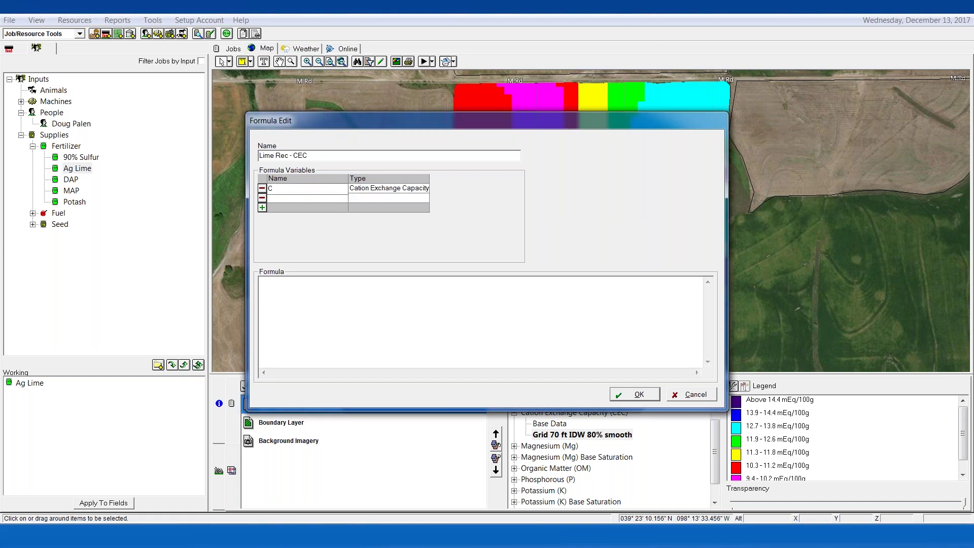
{"action": "type", "text": "CEC"}
Define the second variable as pH with the type Soil pH (pH).
{"action": "left_click", "coordinate": [372, 197]}
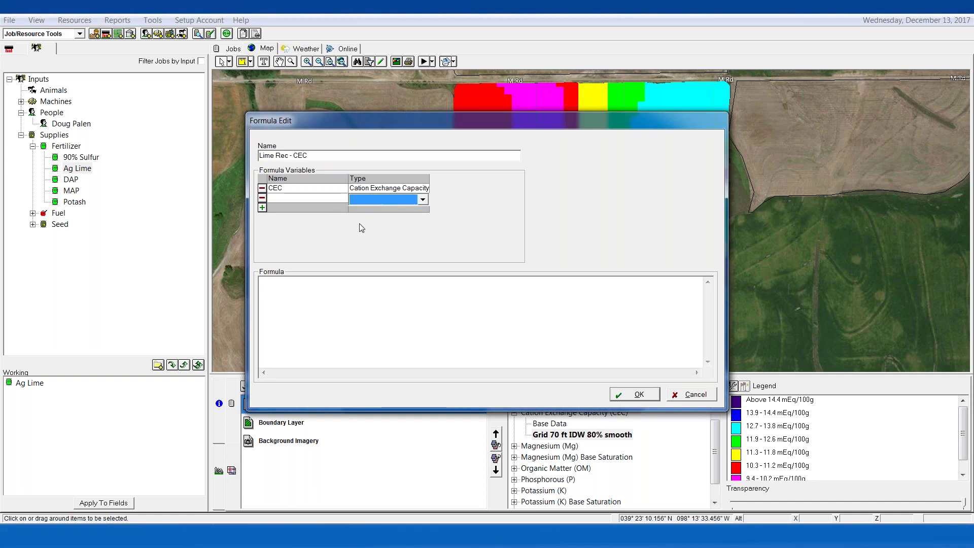
{"action": "left_click", "coordinate": [423, 200]}
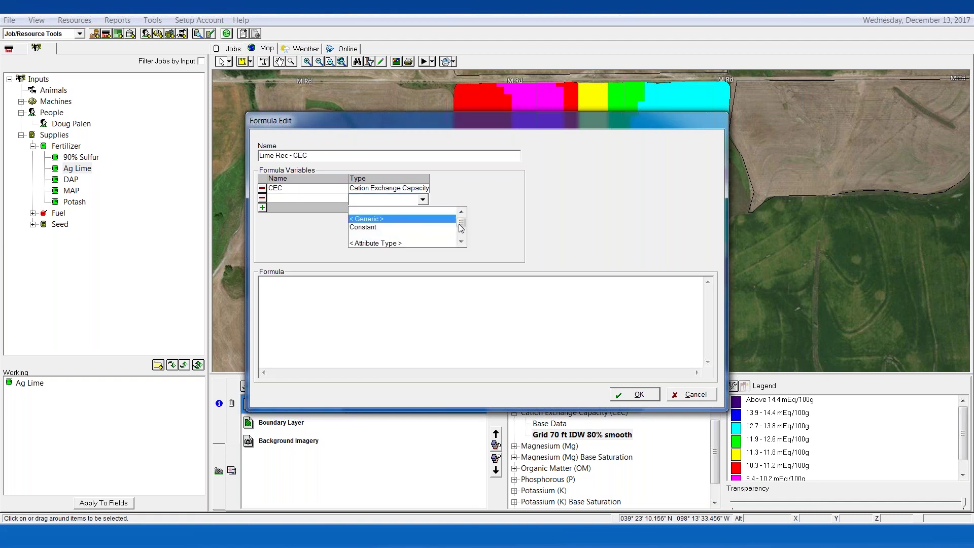
{"action": "left_click_drag", "start_coordinate": [463, 230], "coordinate": [461, 227]}
{"action": "left_click", "coordinate": [461, 242]}
{"action": "left_click", "coordinate": [461, 242]}
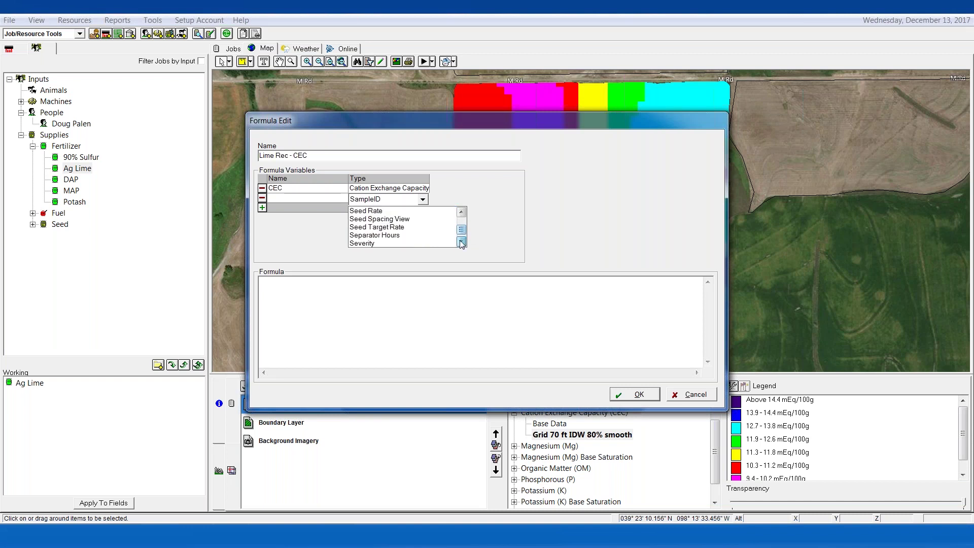
{"action": "left_click", "coordinate": [461, 241]}
{"action": "left_click", "coordinate": [461, 241]}
{"action": "left_click", "coordinate": [461, 242]}
{"action": "left_click", "coordinate": [461, 241]}
{"action": "left_click", "coordinate": [461, 241]}
{"action": "left_click", "coordinate": [461, 242]}
{"action": "left_click", "coordinate": [461, 242]}
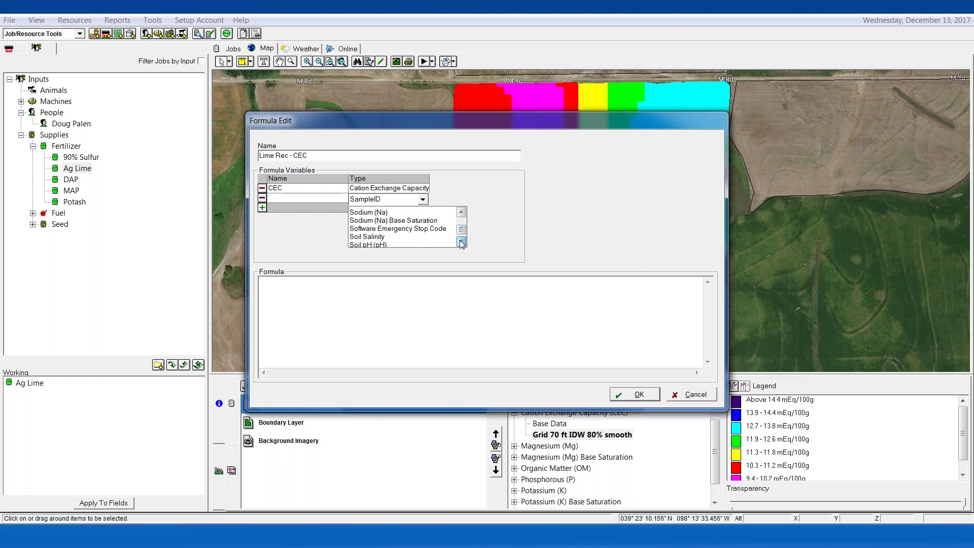
{"action": "left_click", "coordinate": [461, 242]}
{"action": "left_click", "coordinate": [416, 239]}
{"action": "left_click", "coordinate": [278, 200]}
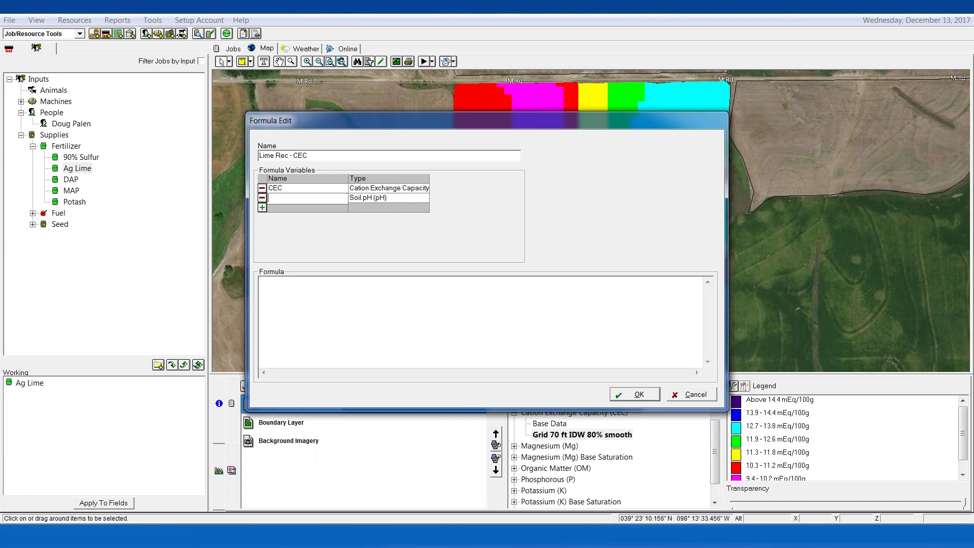
{"action": "type", "text": "pH"}
Enter the formula's first line as CEC>=36?(25.80-(4.00*pH)):.
{"action": "left_click", "coordinate": [322, 308]}
{"action": "type", "text": "CEC>="}
{"action": "type", "text": "36"}
{"action": "type", "text": "?("}
{"action": "type", "text": "25"}
{"action": "type", "text": ".8-"}
{"action": "type", "text": "0-"}
{"action": "type", "text": "("}
{"action": "type", "text": "4.00*p"}
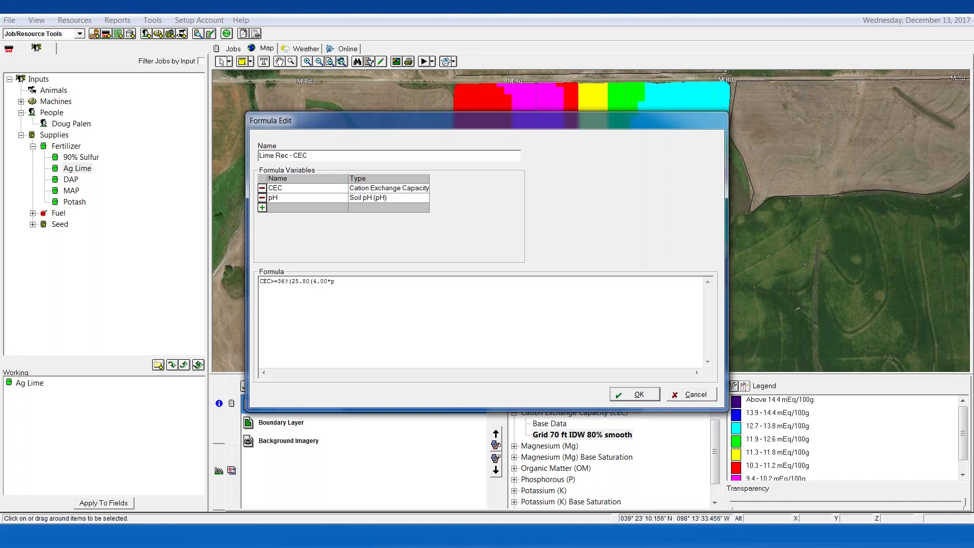
{"action": "type", "text": "H)):"}
{"action": "type", "text": "-"}
Add the second formula line CEC>=24?(42.35-(6.67*pH)):.
{"action": "left_click", "coordinate": [378, 291]}
{"action": "key", "text": "Return"}
{"action": "type", "text": "C"}
{"action": "type", "text": "EC"}
{"action": "type", "text": ">"}
{"action": "type", "text": "="}
{"action": "type", "text": "24"}
{"action": "type", "text": "?"}
{"action": "type", "text": "("}
{"action": "type", "text": "42"}
{"action": "type", "text": ".35"}
{"action": "type", "text": "-(6.6"}
{"action": "type", "text": "7*pH"}
{"action": "type", "text": "))"}
Add the third formula line CEC>=16?(36.22-(5.68*pH)):.
{"action": "type", "text": "CEC"}
{"action": "type", "text": ">=16?("}
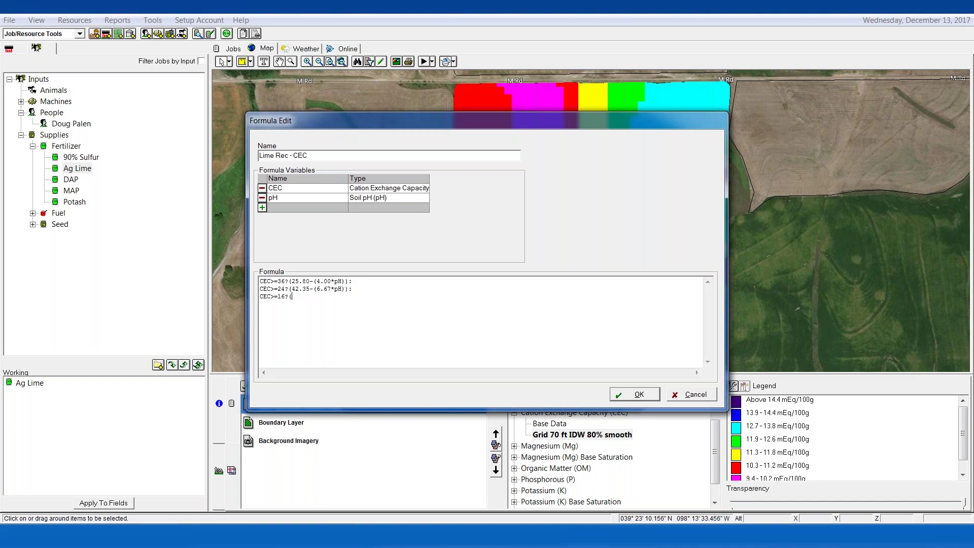
{"action": "type", "text": "36.22-(5.68*pH)):"}
{"action": "key", "text": "Return"}
Add the fourth formula line CEC>=8 ?(24.81-(3.84*pH)):.
{"action": "type", "text": "C"}
{"action": "type", "text": "EC>=8"}
{"action": "type", "text": " ?"}
{"action": "type", "text": "(24.81"}
{"action": "type", "text": "-(3.84"}
{"action": "type", "text": "*pH"}
Add the last line (13.0-(2.00*pH without its closing parentheses and try to save the formula.
{"action": "type", "text": "134"}
{"action": "type", "text": "0"}
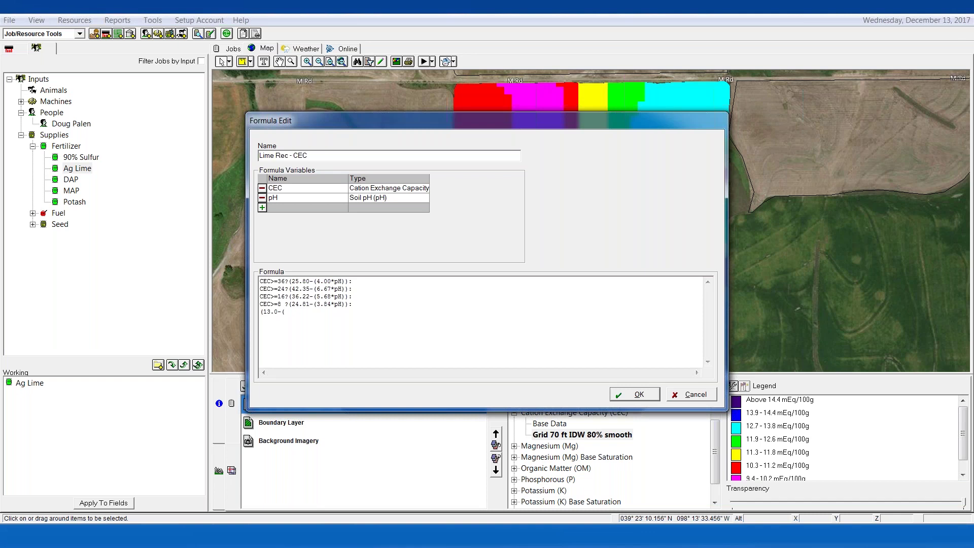
{"action": "type", "text": "2.00*pH"}
{"action": "left_click", "coordinate": [638, 394]}
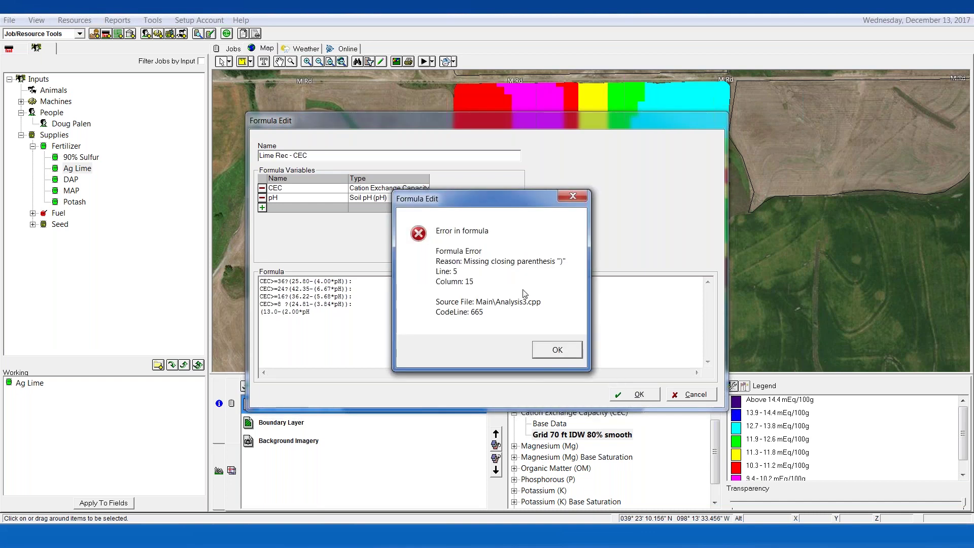
Complete the last formula line as (13.0-(2.00*pH)), save the Lime Rec - CEC formula and accept the Ag Lime prescription.
{"action": "left_click", "coordinate": [558, 349]}
{"action": "type", "text": "H))"}
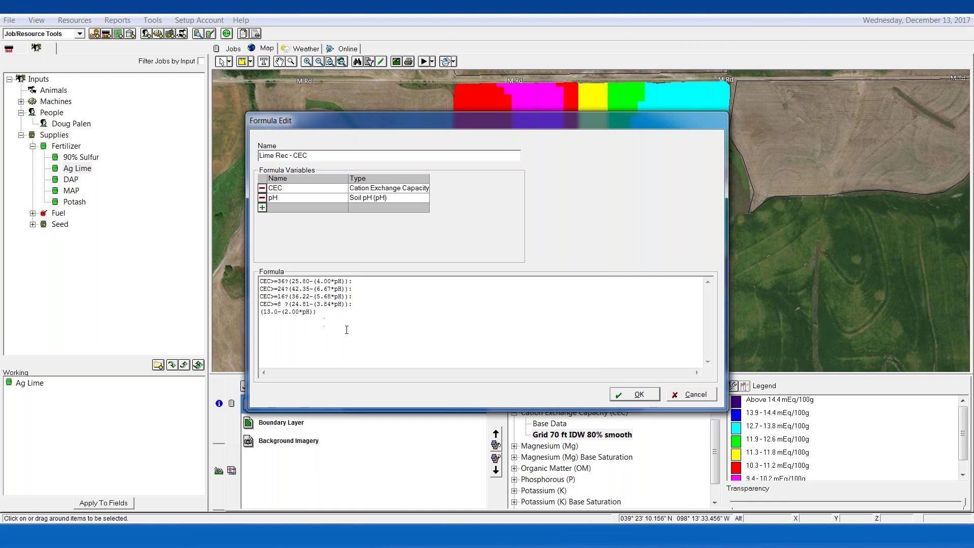
{"action": "left_click", "coordinate": [645, 398]}
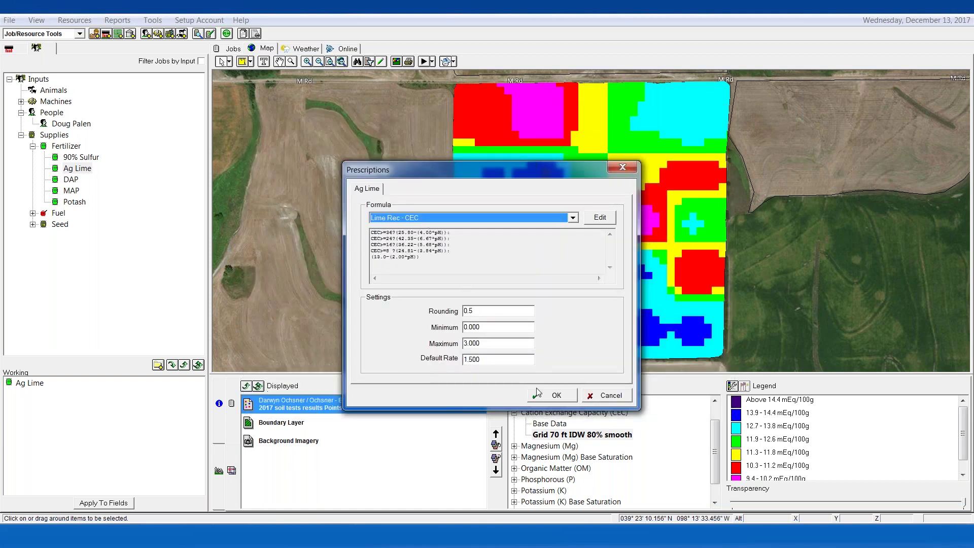
{"action": "left_click", "coordinate": [554, 396]}
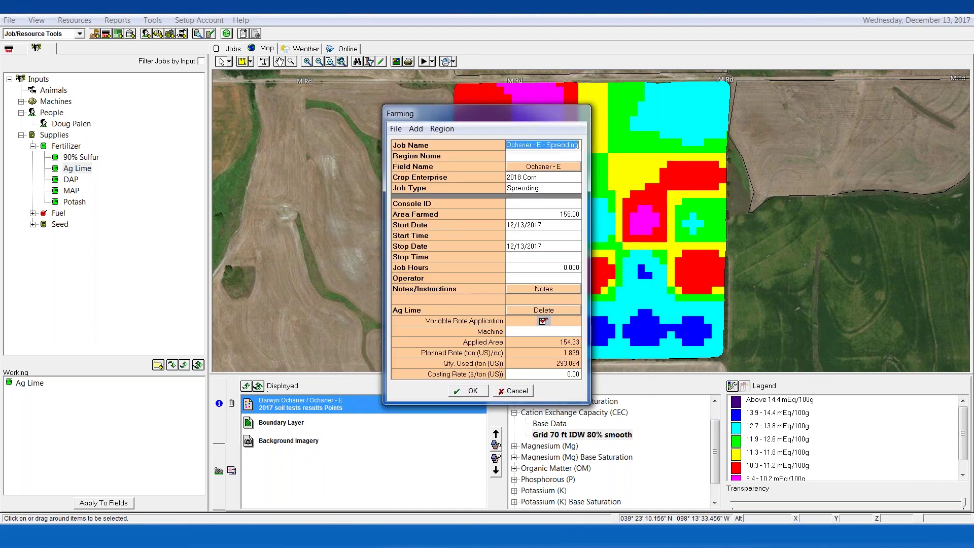
Append "- Lime 2" to the spreading job's name, create the job, then save and close its variable-rate map.
{"action": "left_click", "coordinate": [578, 145]}
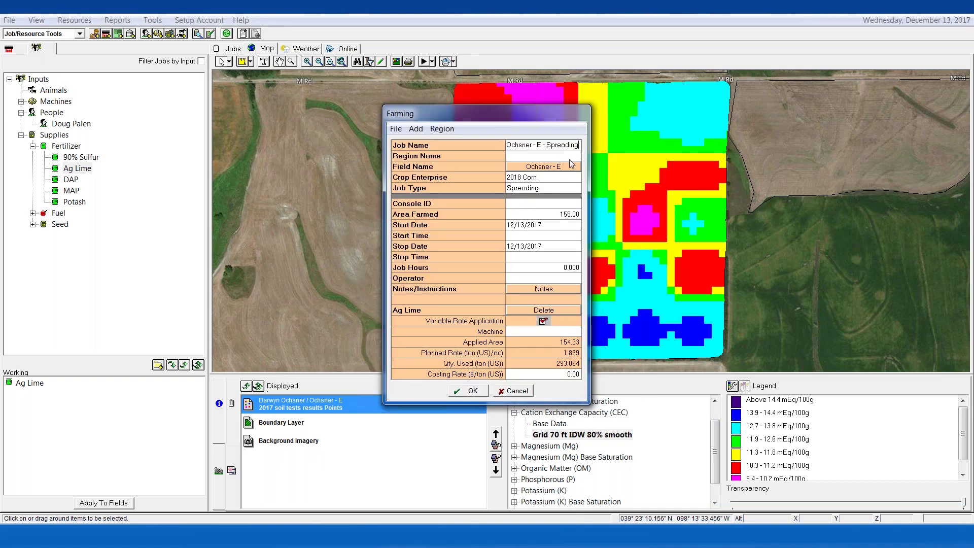
{"action": "type", "text": "- "}
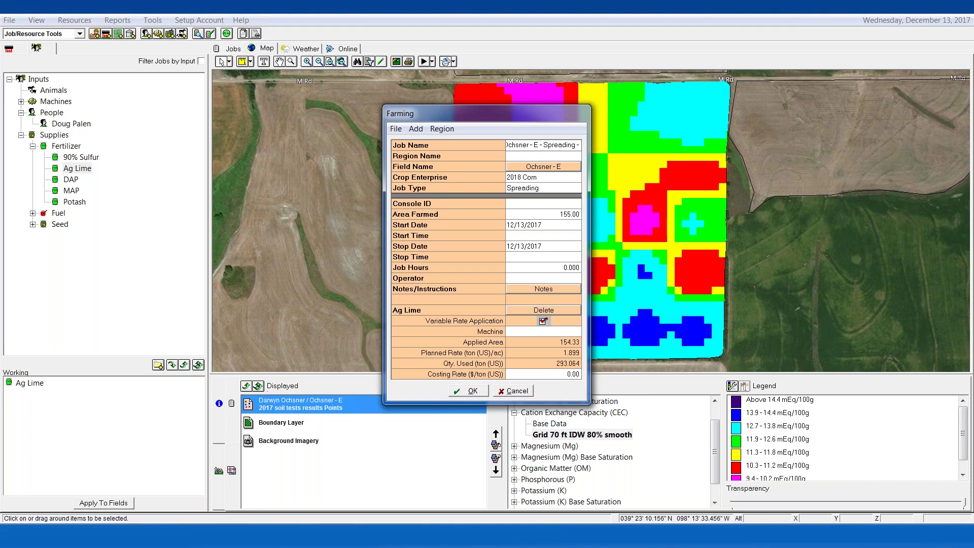
{"action": "type", "text": "Lime 2"}
{"action": "left_click", "coordinate": [461, 391]}
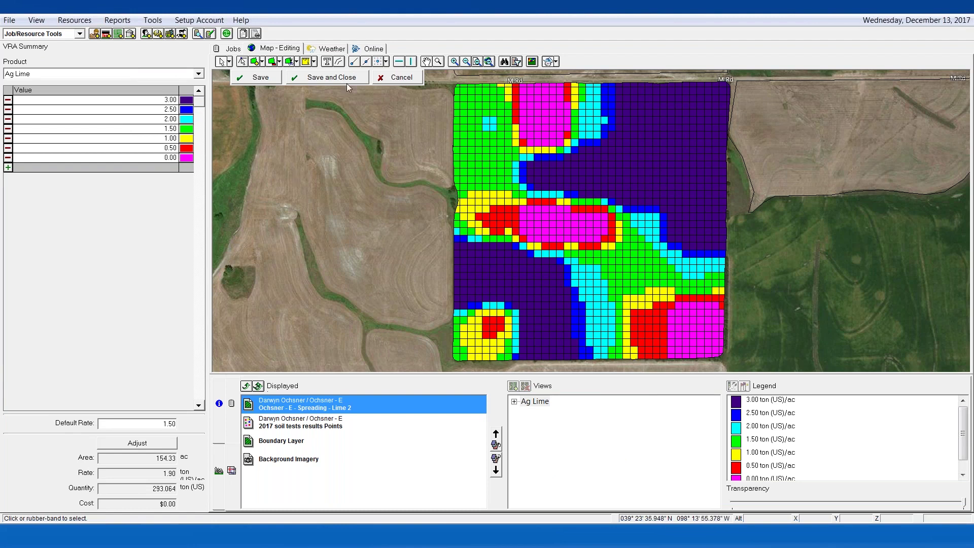
{"action": "left_click", "coordinate": [332, 77]}
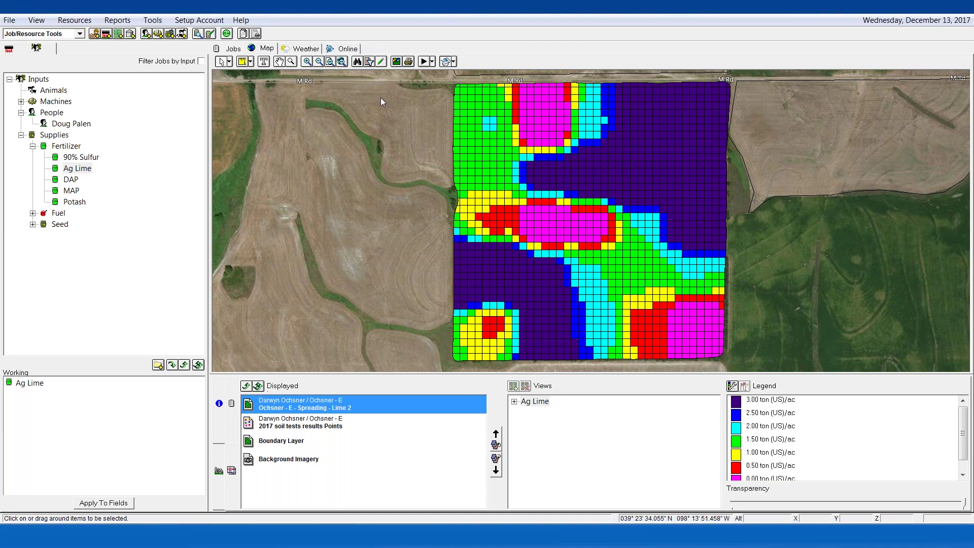
In the job list, mark the Lime 2 spreading job as a Console work order.
{"action": "left_click", "coordinate": [234, 49]}
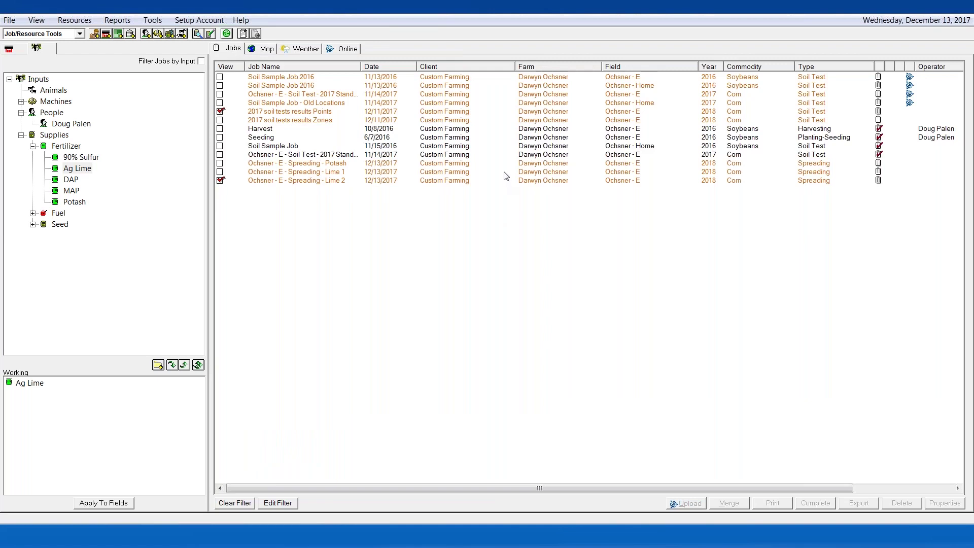
{"action": "left_click", "coordinate": [315, 165]}
{"action": "left_click", "coordinate": [327, 181], "text": "shift"}
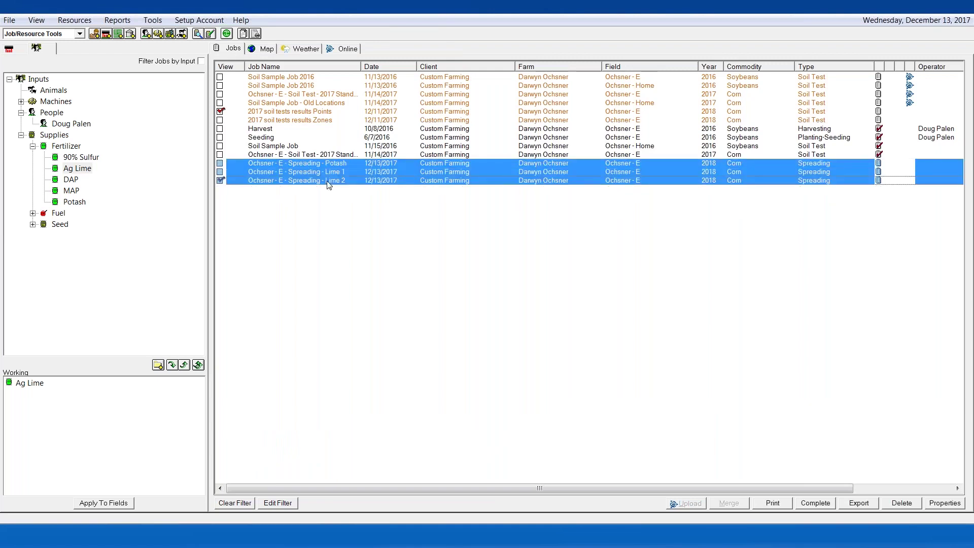
{"action": "left_click", "coordinate": [390, 271]}
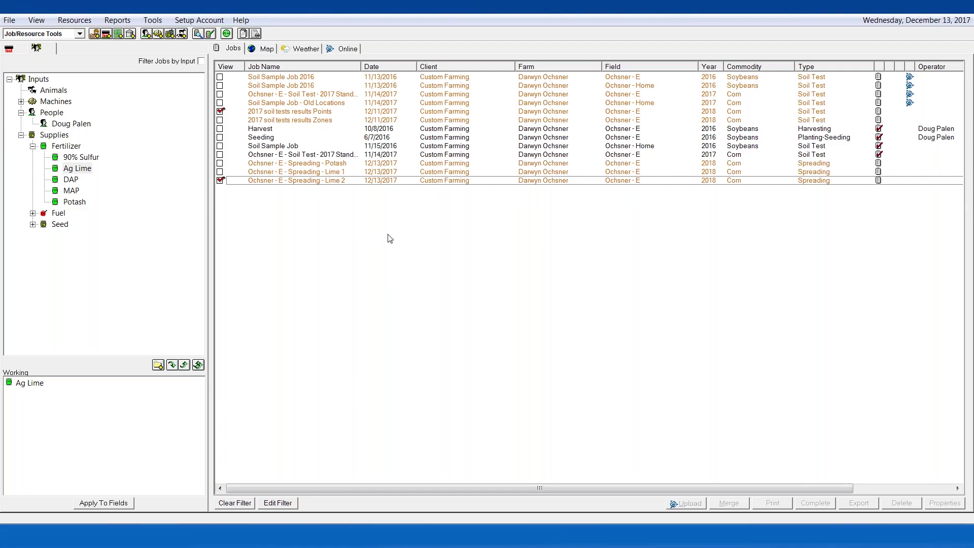
{"action": "left_click", "coordinate": [327, 182]}
{"action": "right_click", "coordinate": [326, 182]}
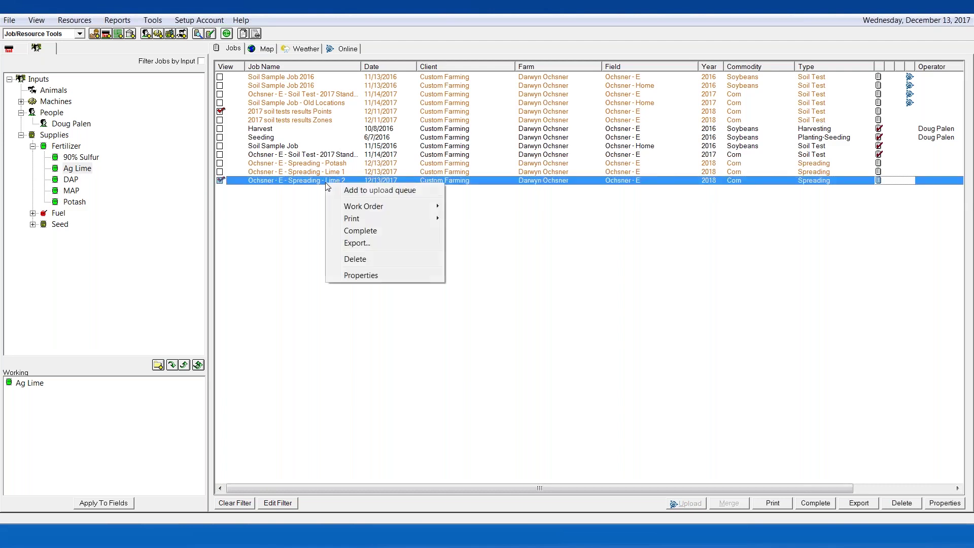
{"action": "mouse_move", "coordinate": [379, 211]}
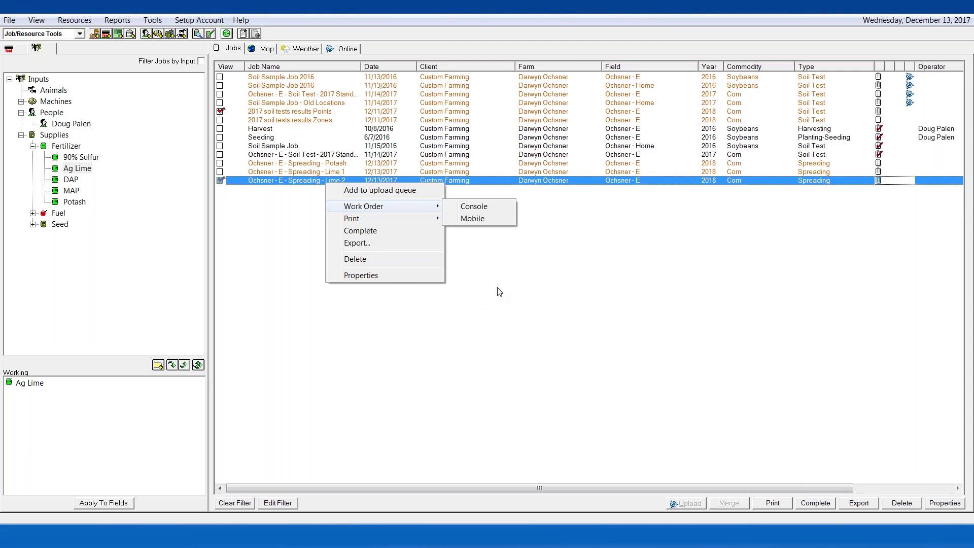
{"action": "left_click", "coordinate": [486, 215]}
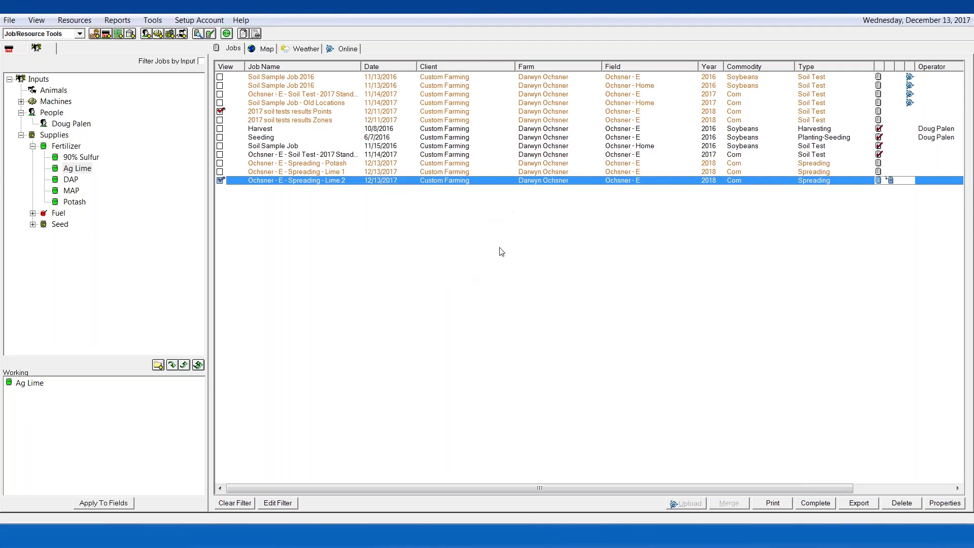
Mark the Potash, Lime 1 and Lime 2 spreading jobs together as Console work orders.
{"action": "left_click", "coordinate": [452, 165]}
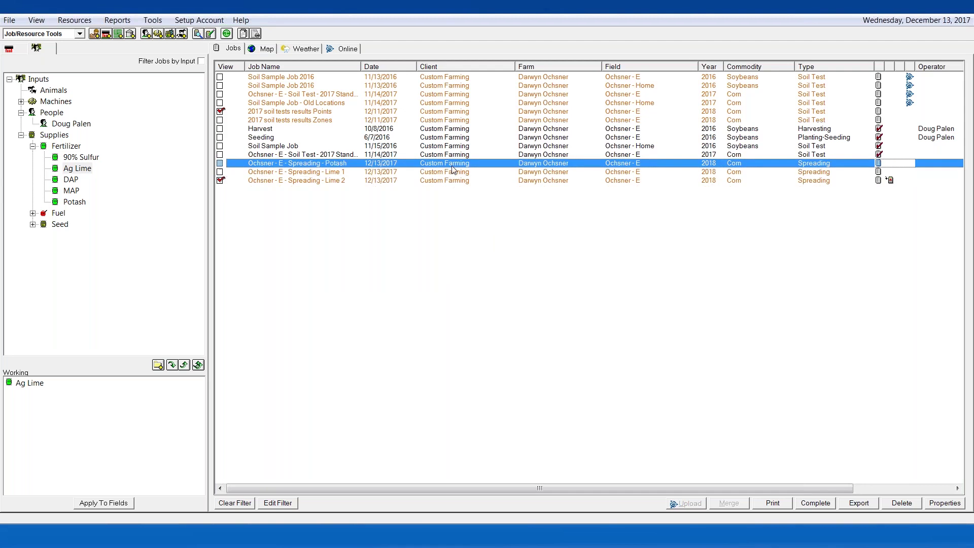
{"action": "left_click", "coordinate": [452, 182], "text": "shift"}
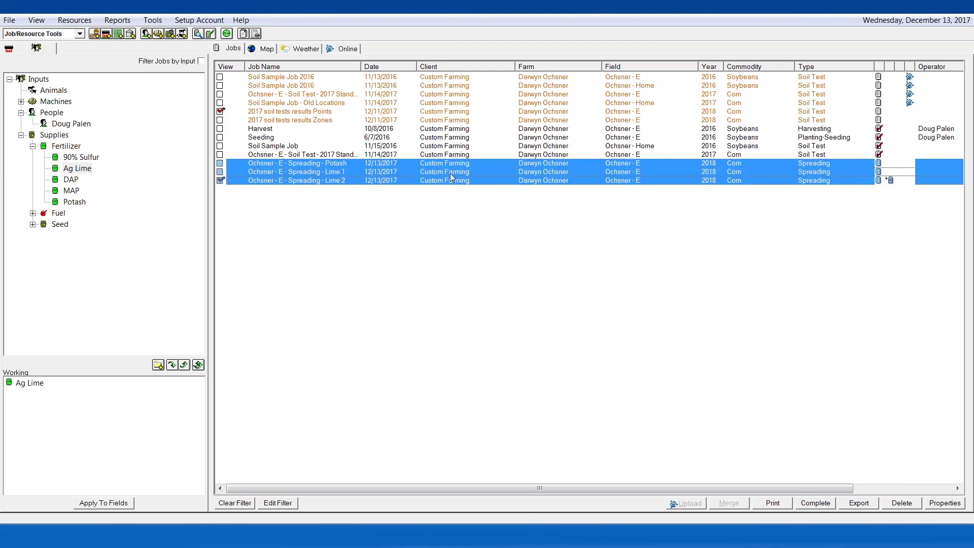
{"action": "right_click", "coordinate": [451, 174]}
{"action": "mouse_move", "coordinate": [489, 201]}
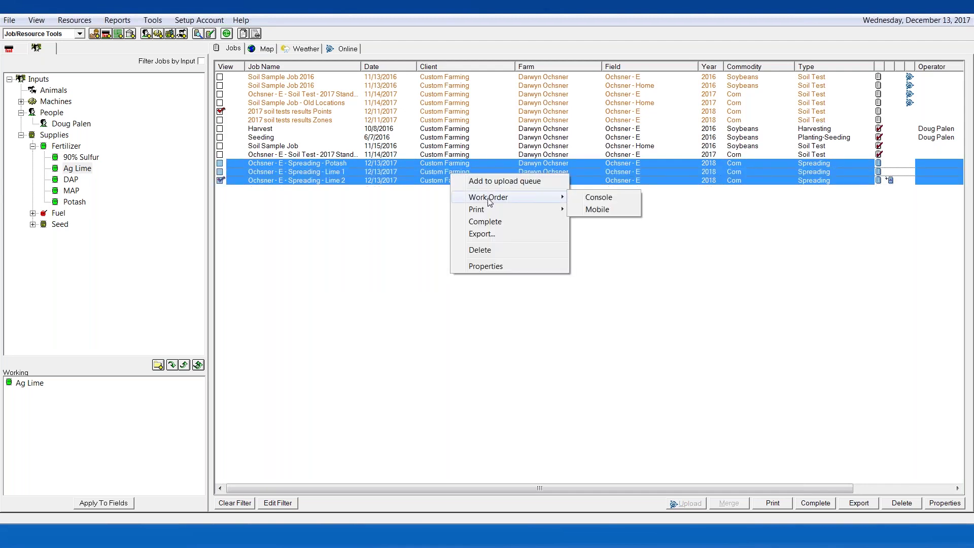
{"action": "left_click", "coordinate": [599, 198]}
{"action": "left_click", "coordinate": [622, 237]}
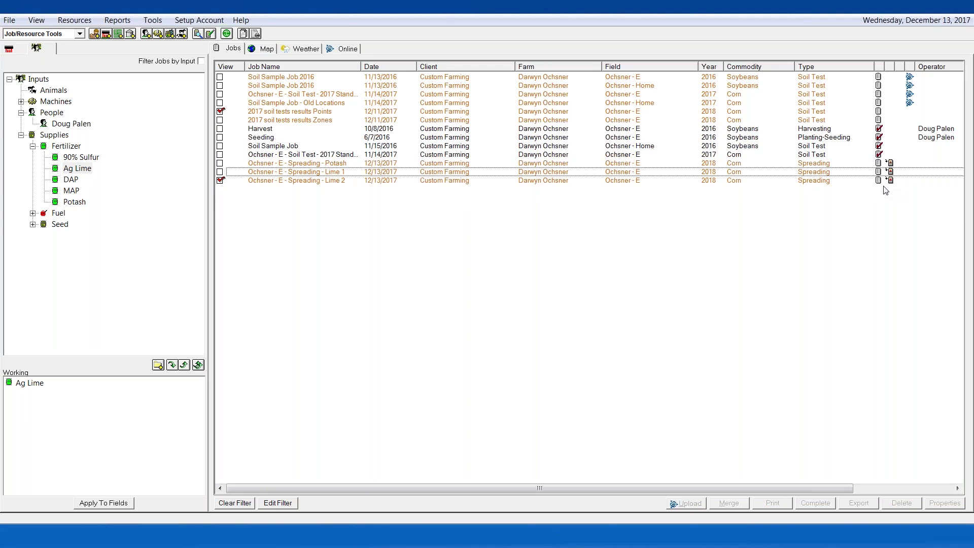
Start writing the job data and choose the Trimble FMX Display as the output type.
{"action": "left_click", "coordinate": [211, 34]}
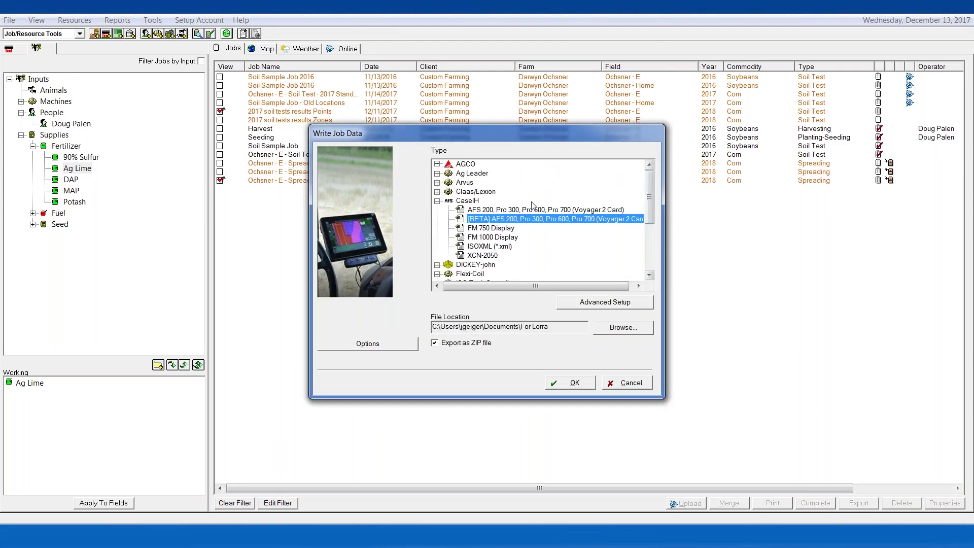
{"action": "left_click", "coordinate": [436, 201]}
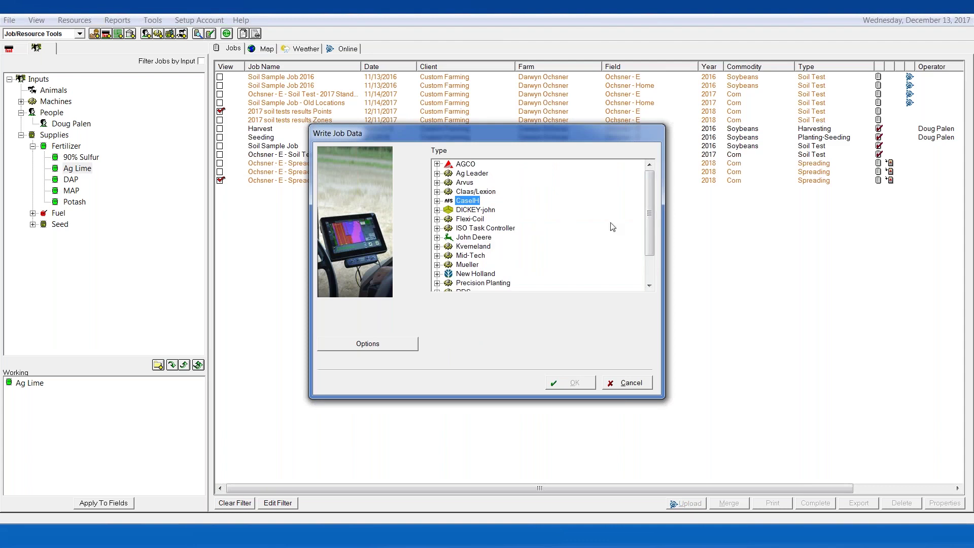
{"action": "left_click_drag", "start_coordinate": [653, 215], "coordinate": [652, 242]}
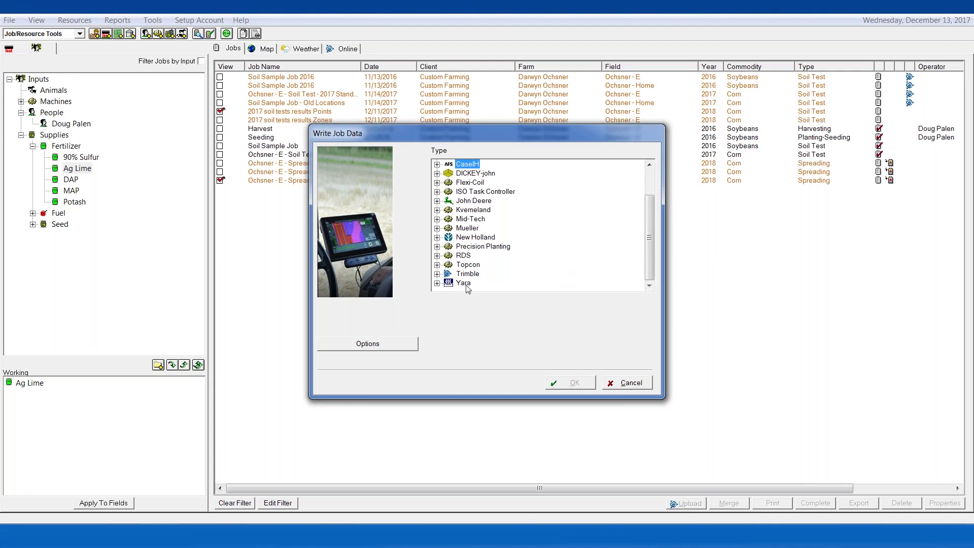
{"action": "left_click", "coordinate": [437, 274]}
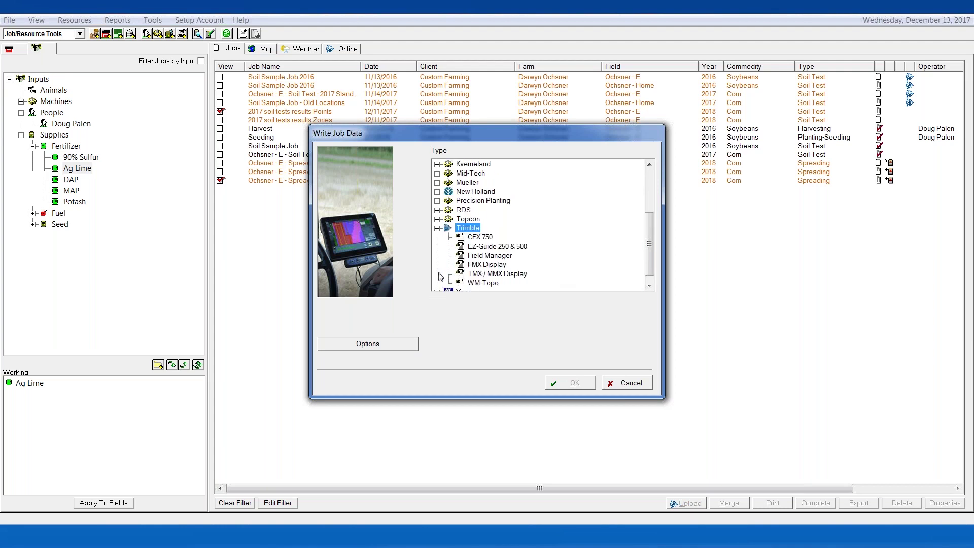
{"action": "left_click", "coordinate": [495, 266]}
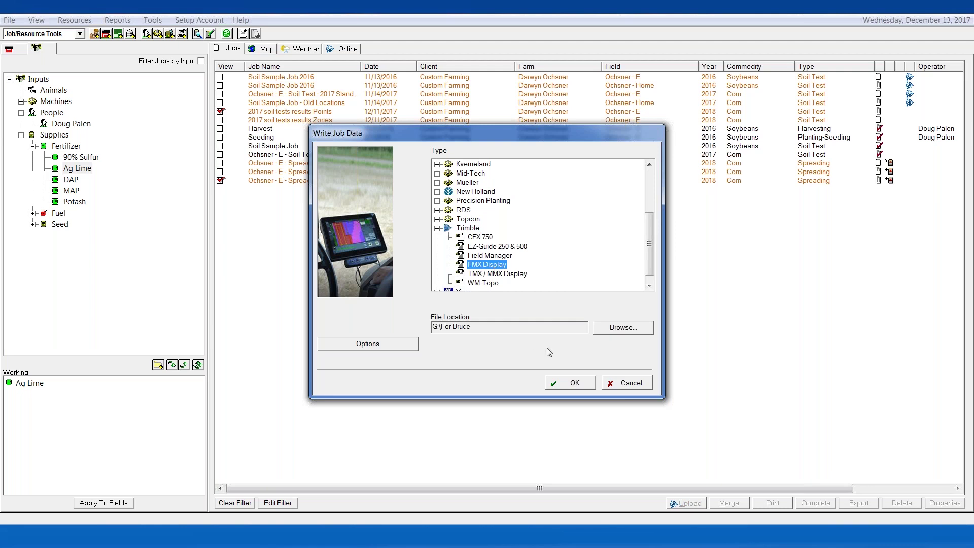
Set the file location to Removable Disk (G:) and write the work orders to it.
{"action": "left_click", "coordinate": [628, 328]}
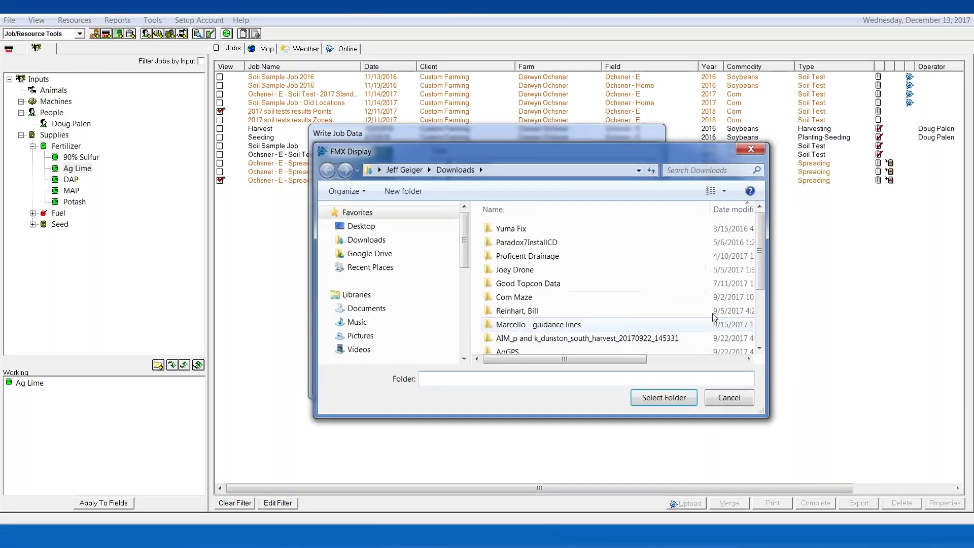
{"action": "scroll", "coordinate": [396, 267], "scroll_direction": "down", "scroll_amount": 4}
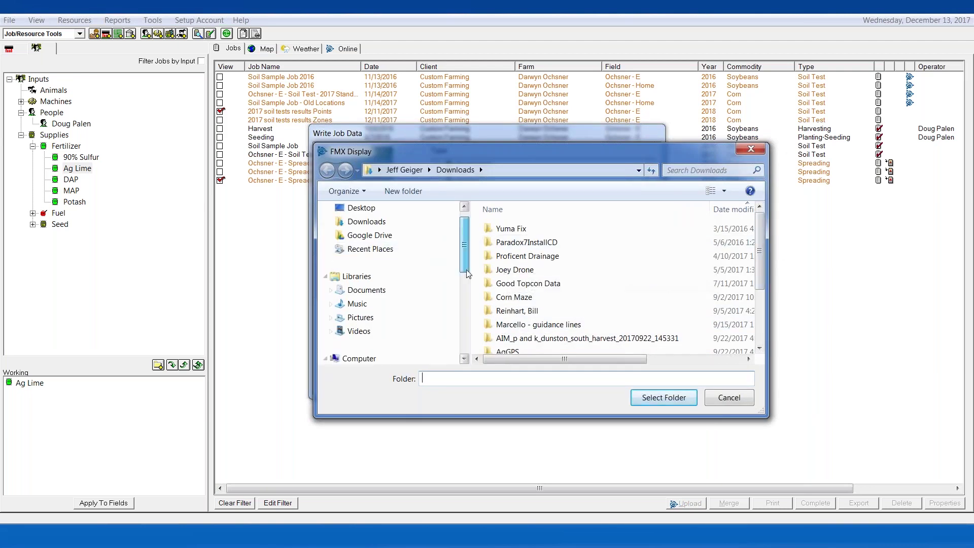
{"action": "left_click", "coordinate": [396, 264]}
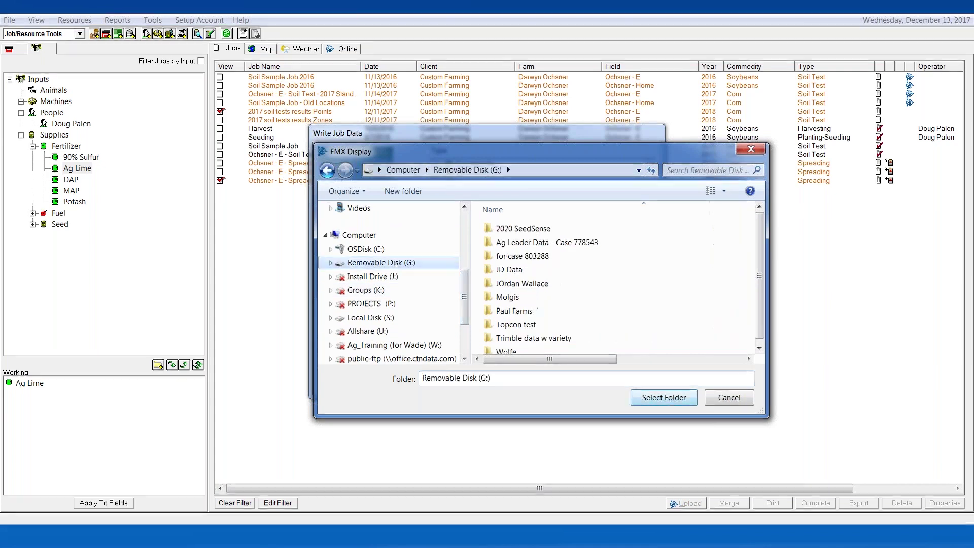
{"action": "left_click", "coordinate": [664, 397]}
{"action": "left_click", "coordinate": [575, 384]}
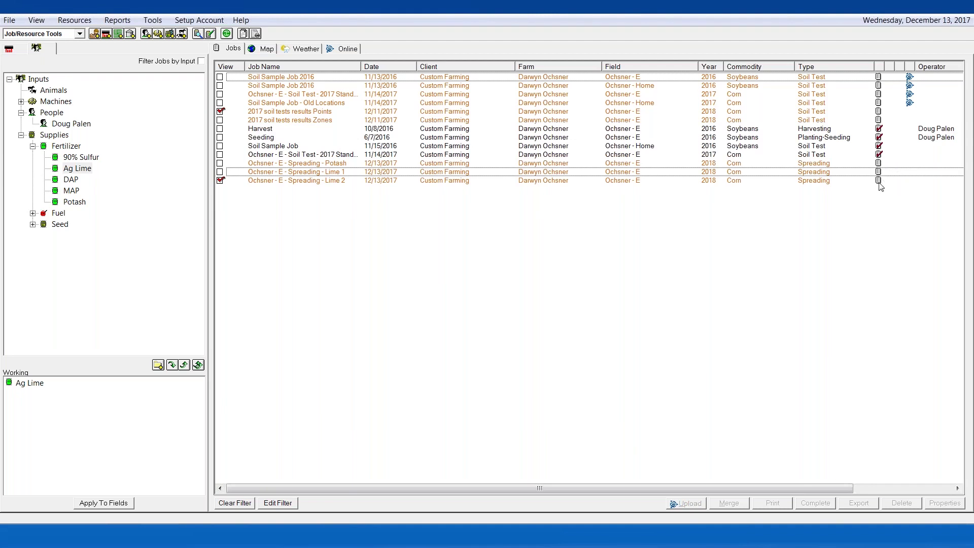
{"action": "left_click", "coordinate": [203, 535]}
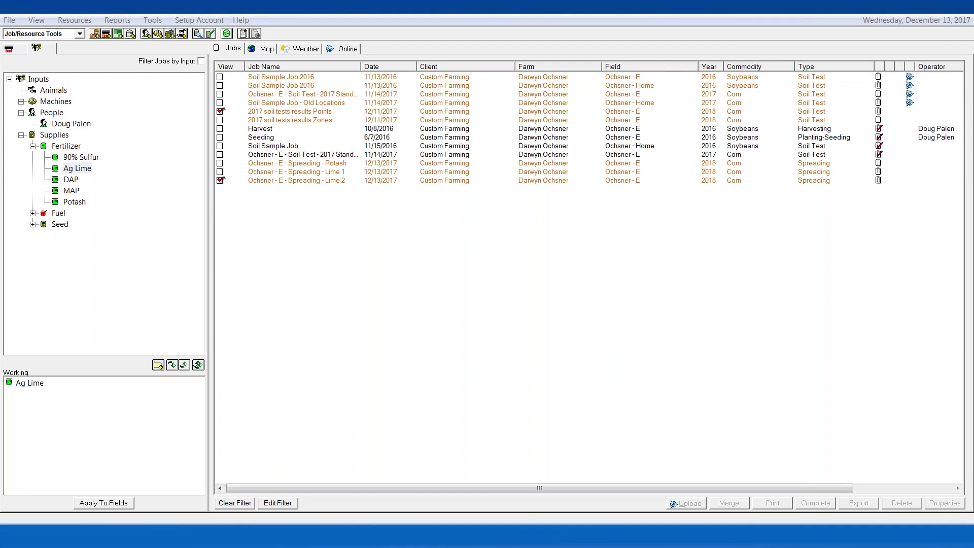